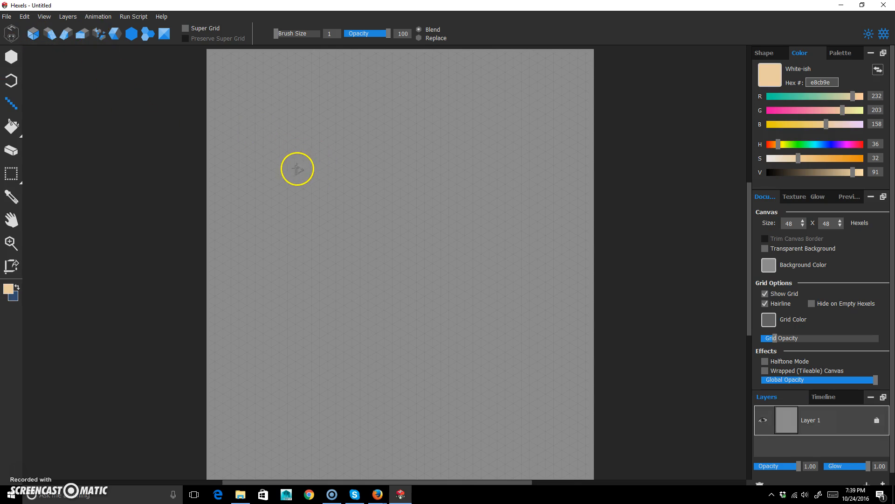
Step: Draw an isometric diamond outline in colour e8cb9e near the canvas's upper edge and flood-fill its interior
left_click_drag(293, 170, 345, 143)
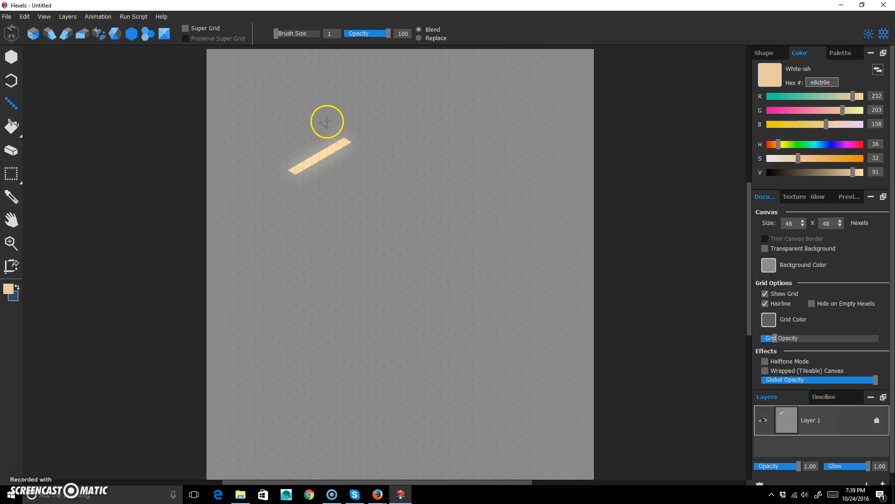
key("ctrl+z")
mouse_move(313, 106)
left_mouse_down()
mouse_move(371, 68)
mouse_move(436, 102)
mouse_move(351, 148)
mouse_move(355, 136)
mouse_move(375, 134)
left_mouse_up()
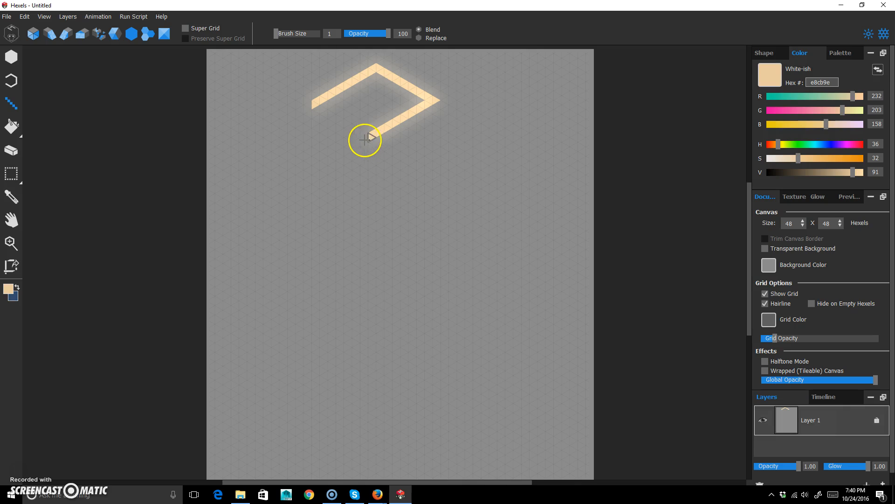
left_click_drag(365, 138, 308, 104)
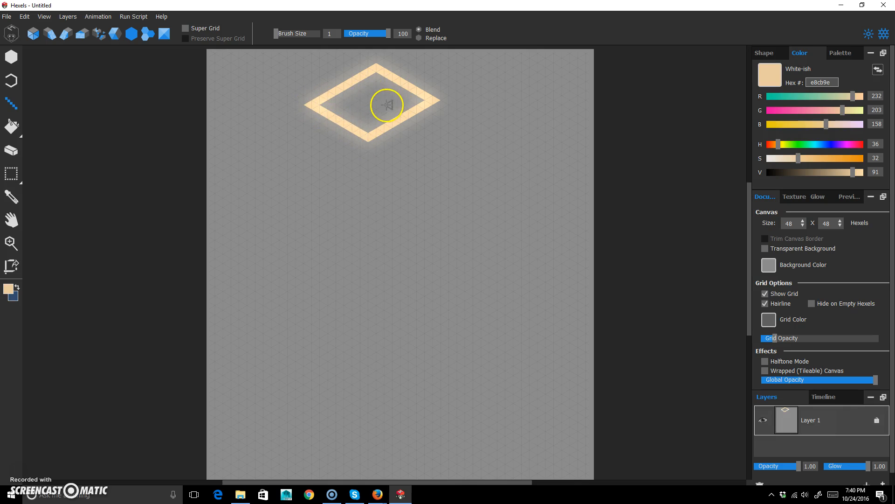
key("f")
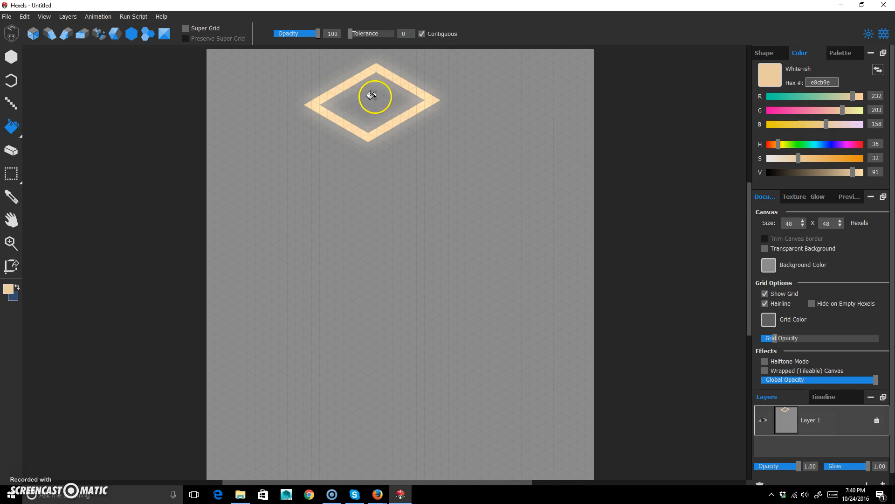
left_click(374, 94)
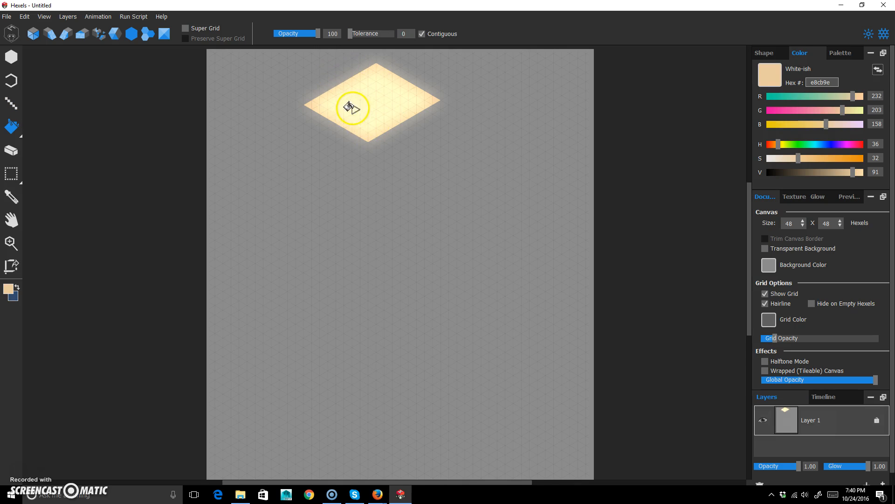
Step: Set the glow amount to 39 and the glow radius to 0.88
left_click(818, 196)
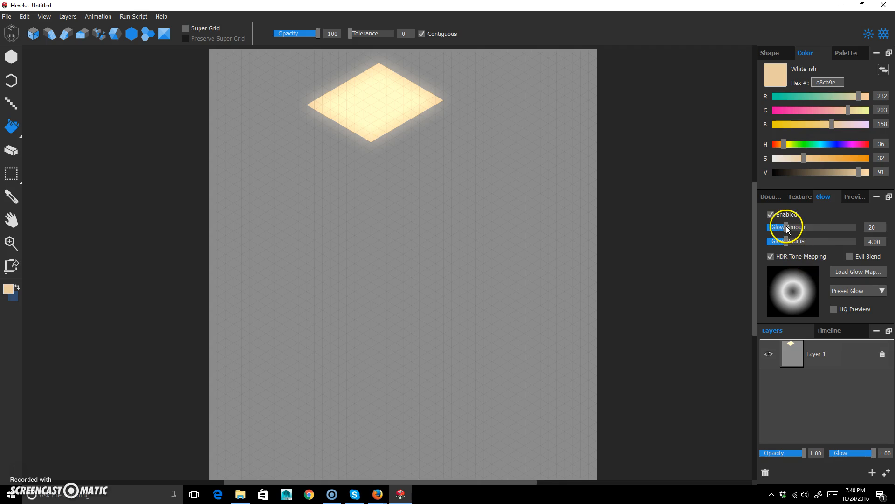
left_click_drag(787, 229, 777, 244)
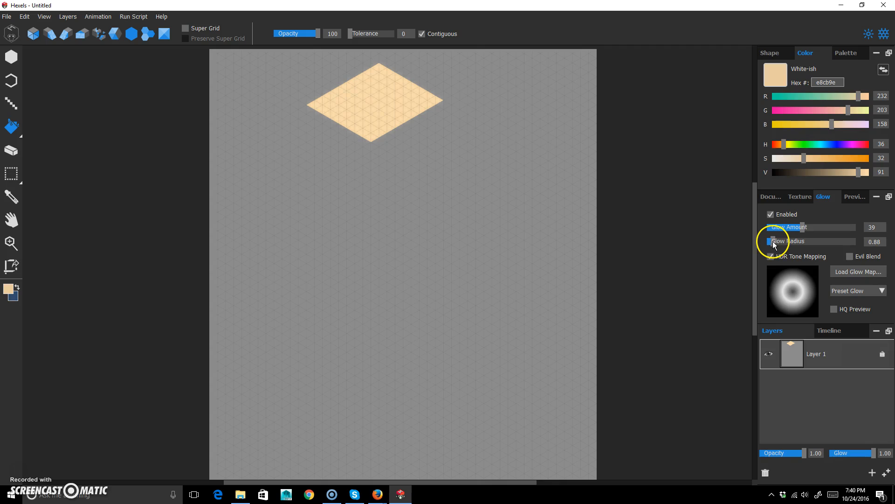
left_click(769, 198)
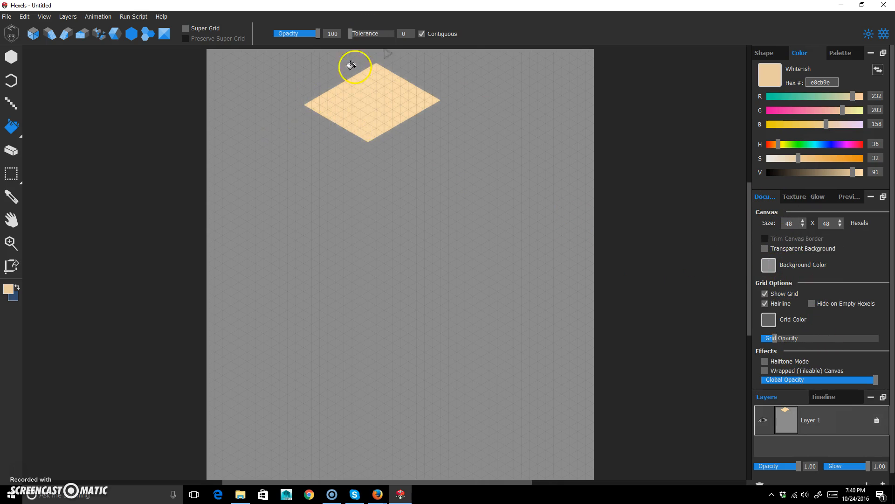
Step: Mix a dark grey-beige drawing colour with hue 44, saturation 27 and value 62 for the cube's shaded side
left_click(12, 102)
left_click_drag(852, 172, 846, 172)
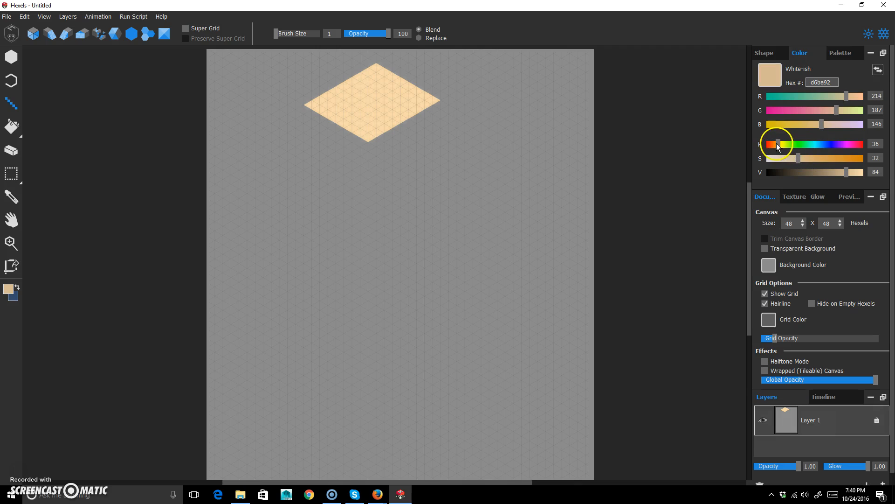
left_click_drag(778, 145, 781, 148)
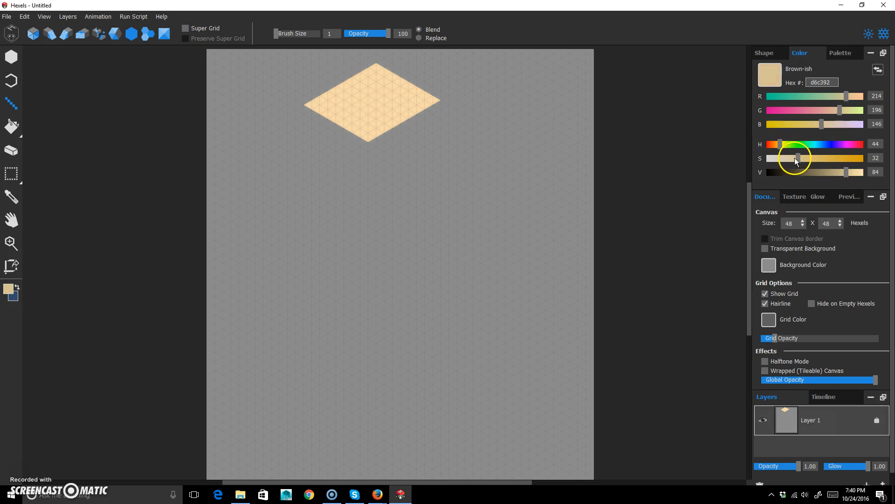
left_click_drag(802, 160, 794, 159)
left_click_drag(848, 171, 838, 171)
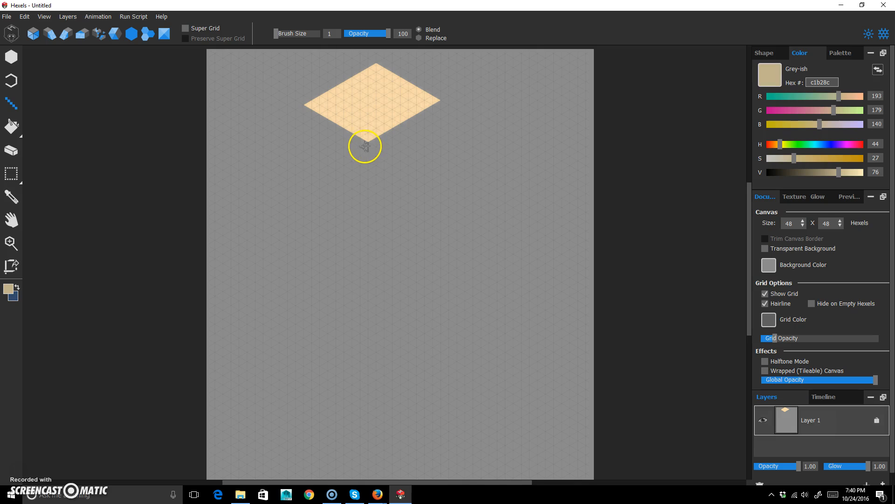
left_click_drag(363, 143, 362, 196)
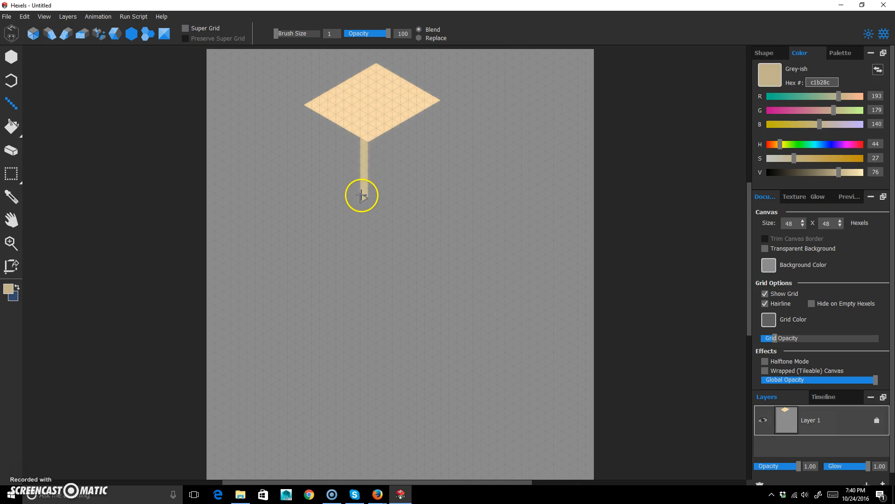
key("ctrl+z")
left_click(826, 172)
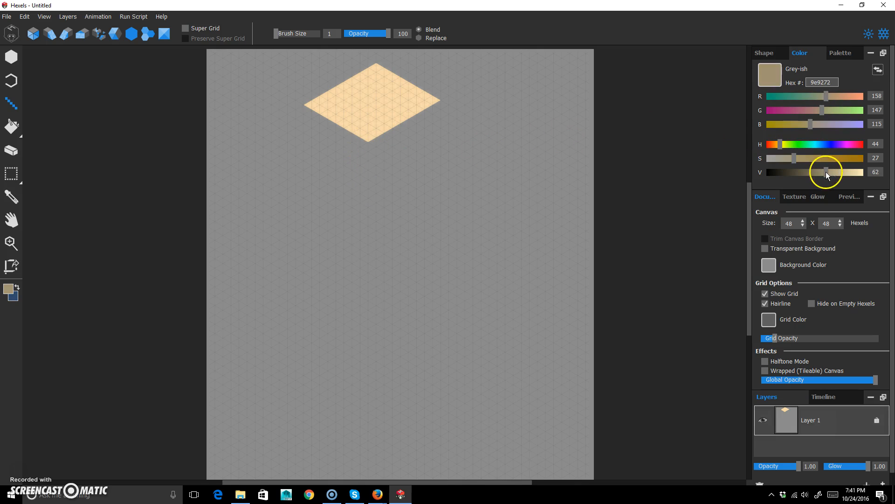
Step: Outline the cube's right face below the diamond's lower-right edge with lines and fill it with the grey-beige
left_click_drag(374, 142, 370, 193)
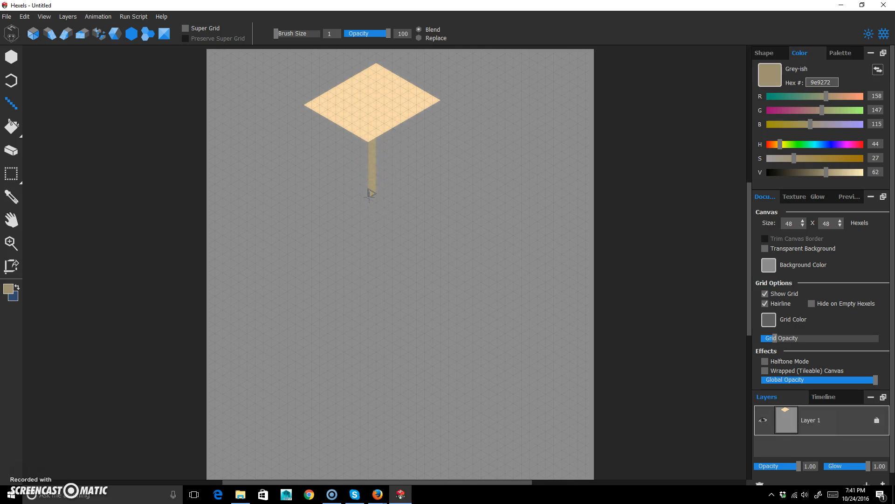
mouse_move(373, 202)
left_mouse_down()
mouse_move(450, 158)
mouse_move(429, 168)
mouse_move(438, 165)
mouse_move(437, 104)
left_mouse_up()
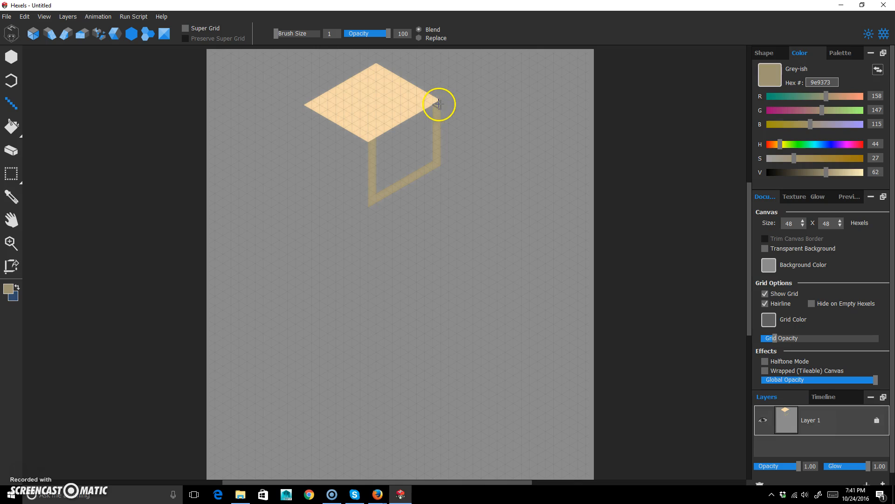
key("f")
left_click(415, 145)
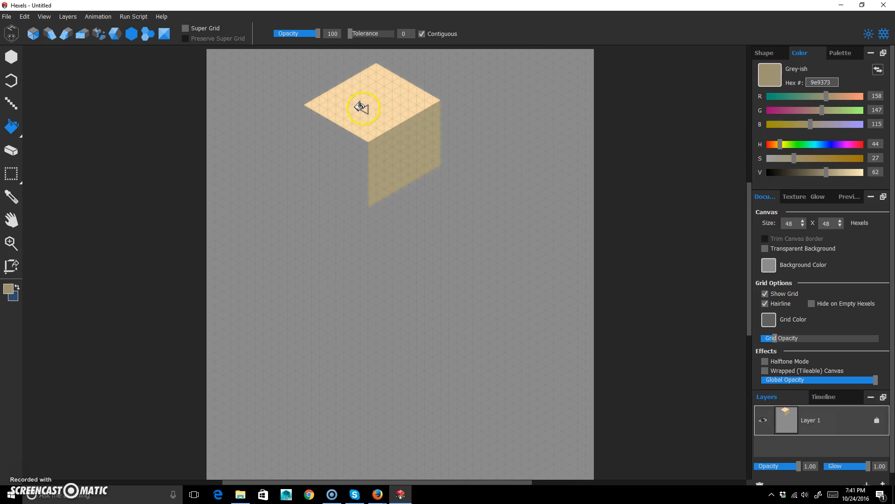
Step: Sample the top face's colour and lighten it to a pale cream with hue 44, saturation 24 and value 97
key("i")
left_click(375, 108)
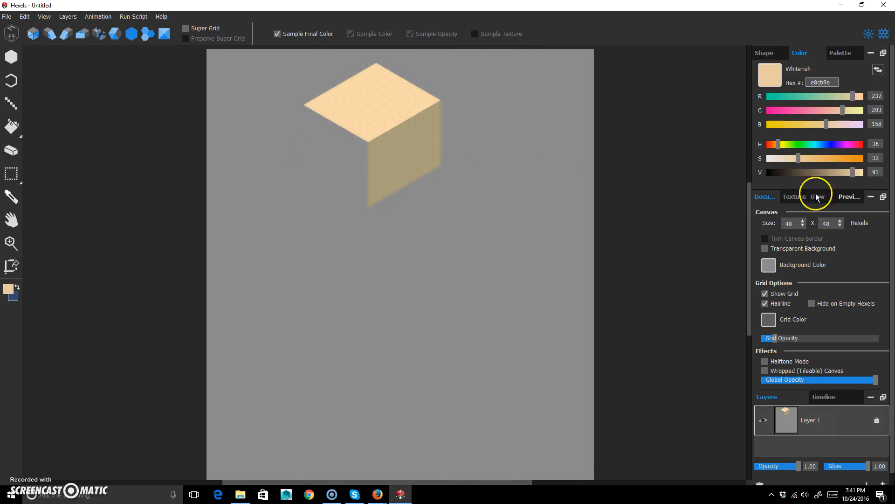
left_click(16, 103)
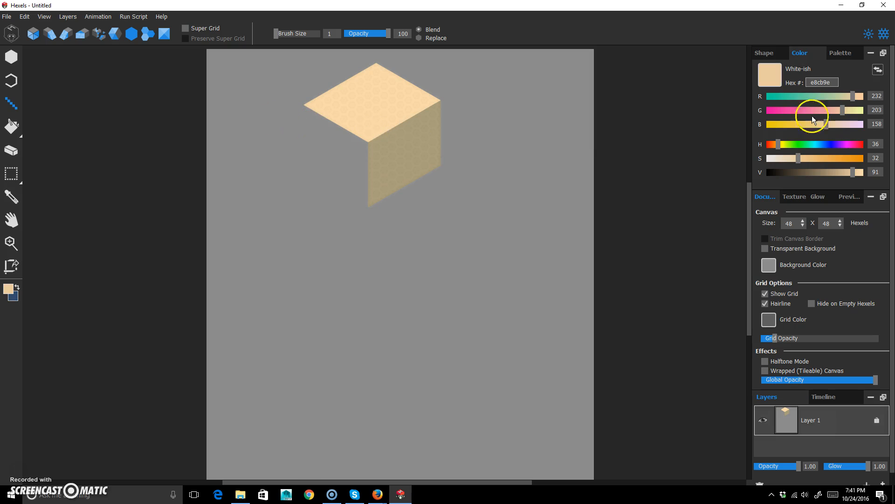
left_click(792, 158)
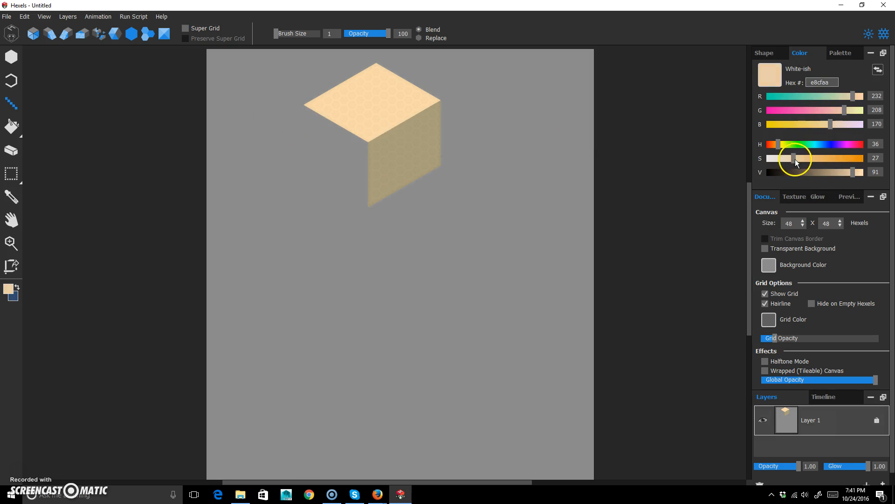
left_click(859, 172)
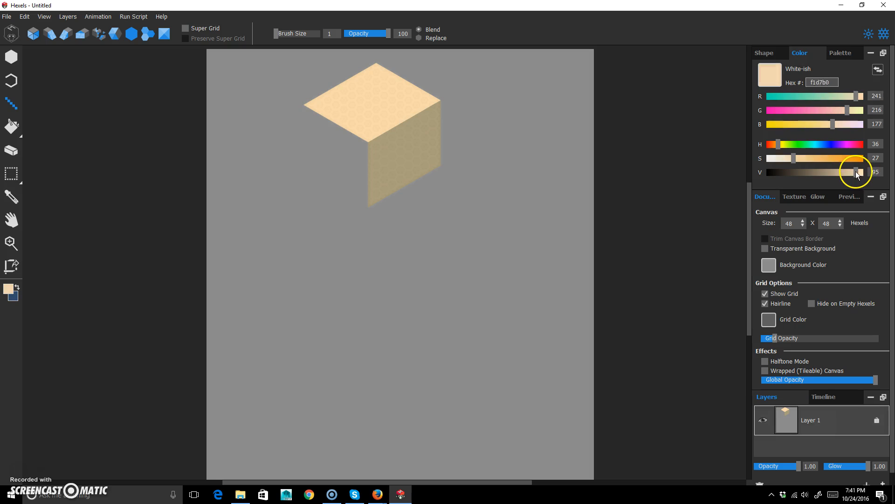
left_click(791, 158)
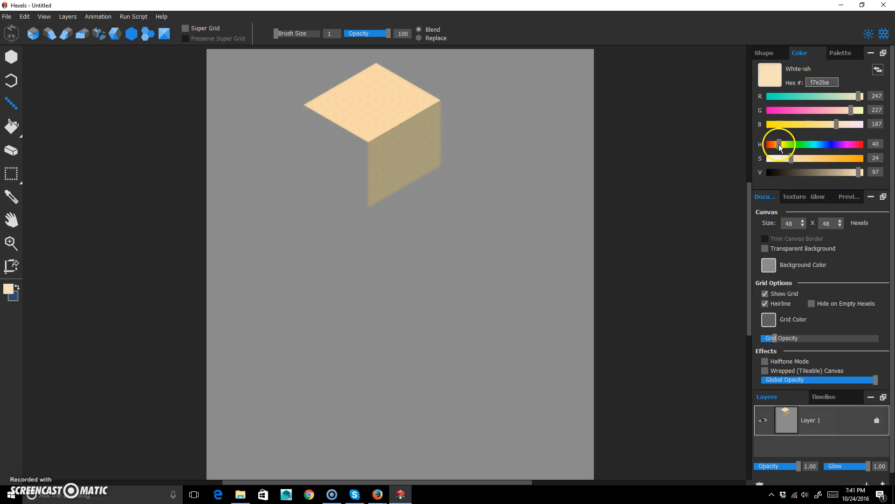
Step: Outline the cube's left face in the pale cream and flood-fill it
left_click_drag(308, 110, 362, 203)
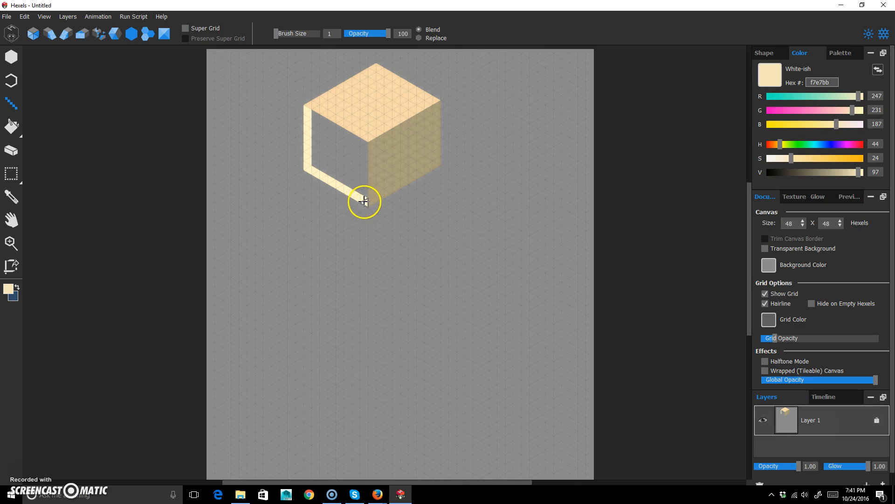
key("f")
left_click(350, 135)
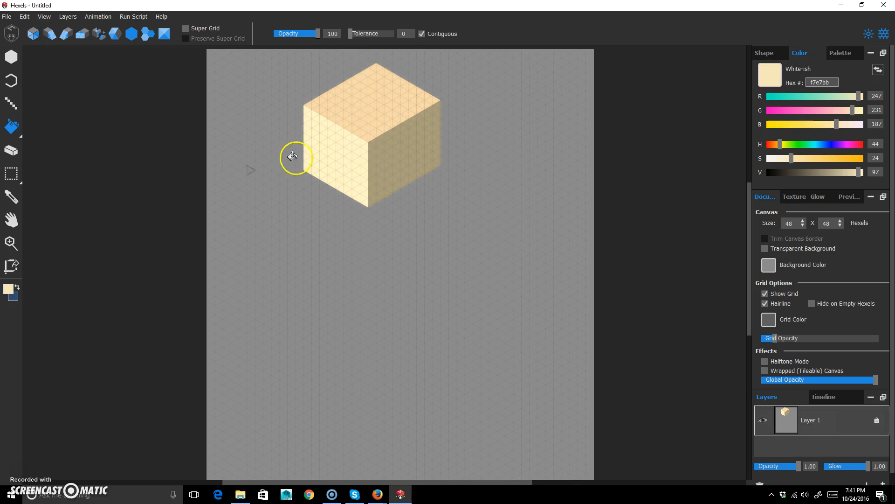
Step: Shrink the cube by brush-selecting and deleting the strips along its outer right and left edges, and clear the selection
mouse_move(16, 181)
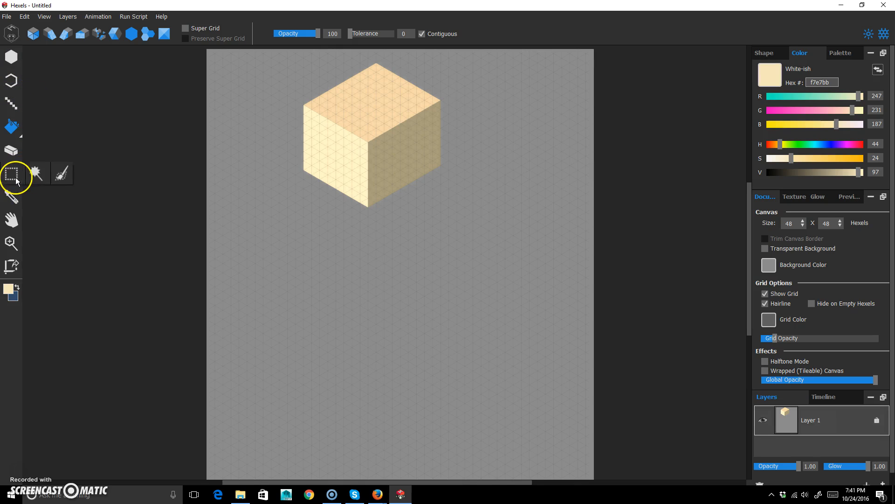
left_click(53, 174)
mouse_move(373, 66)
left_mouse_down()
mouse_move(436, 98)
mouse_move(444, 165)
mouse_move(438, 114)
mouse_move(440, 171)
left_mouse_up()
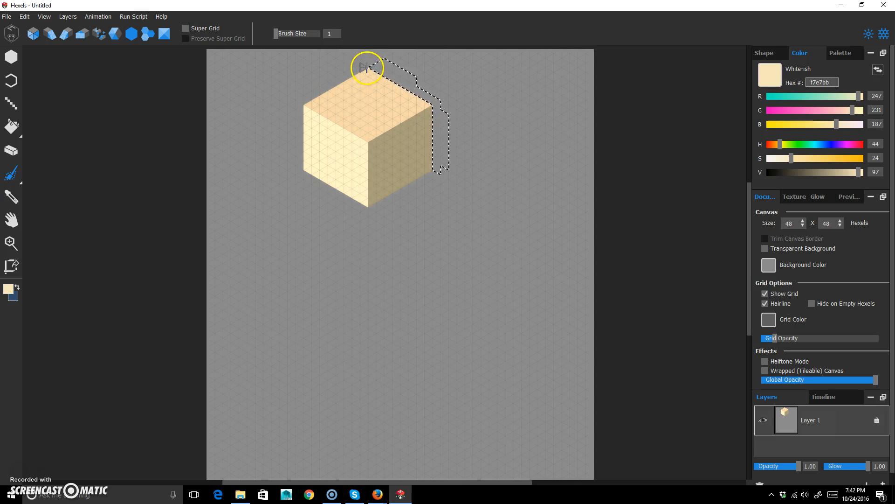
mouse_move(368, 70)
left_mouse_down()
mouse_move(309, 108)
mouse_move(306, 185)
left_mouse_up()
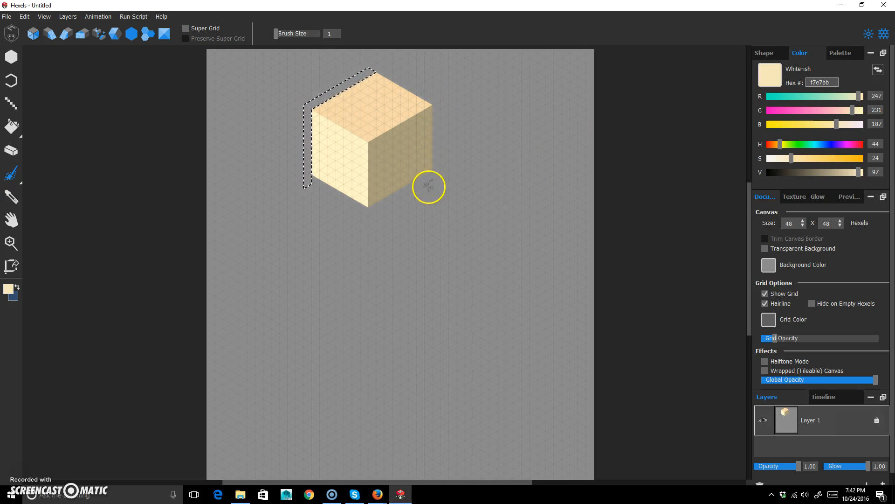
mouse_move(429, 181)
left_mouse_down()
mouse_move(428, 96)
mouse_move(429, 133)
mouse_move(433, 108)
mouse_move(368, 70)
left_mouse_up()
key("ctrl+d")
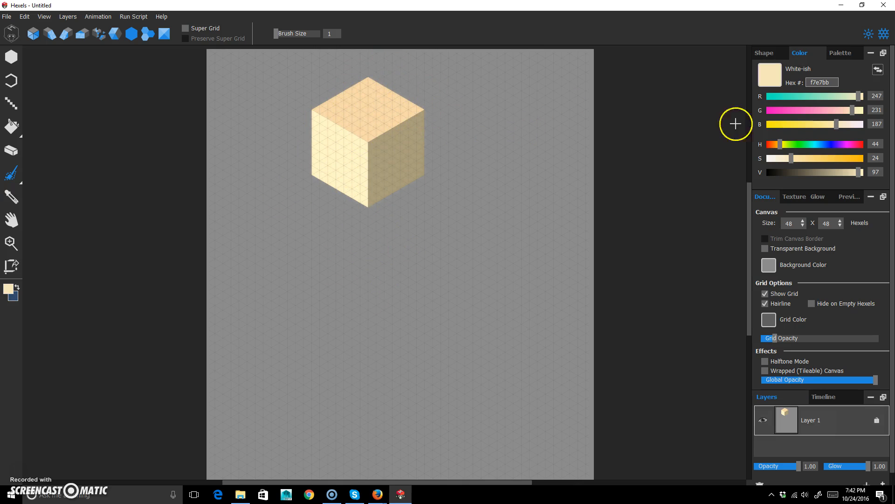
Step: Mix a brown drawing colour, 9e8147, with hue 40, saturation 55 and value 62
left_click_drag(817, 153, 822, 156)
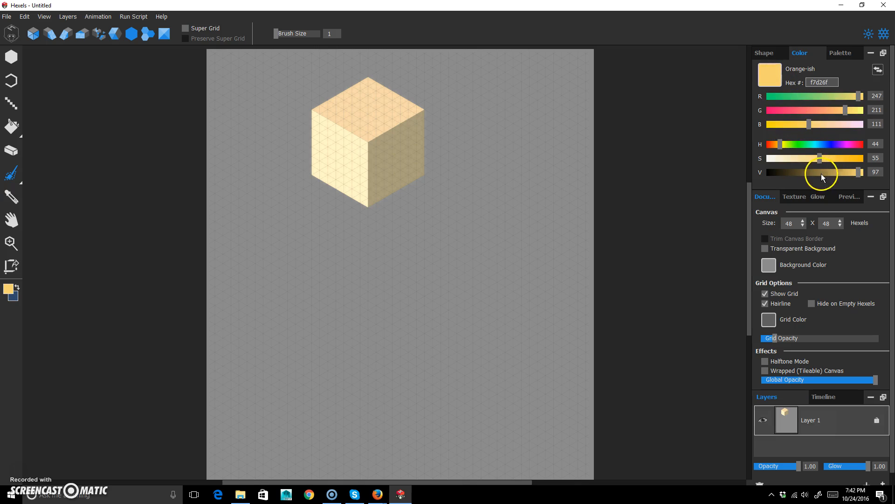
left_click(826, 172)
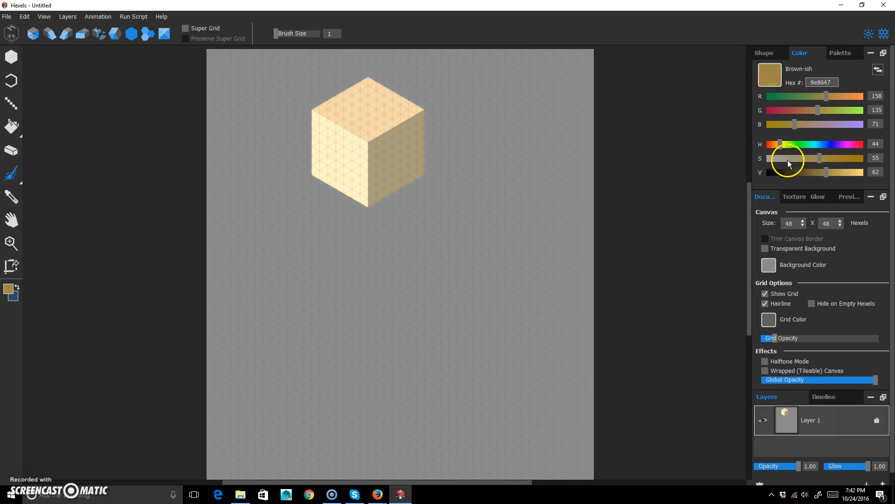
left_click_drag(783, 147, 779, 145)
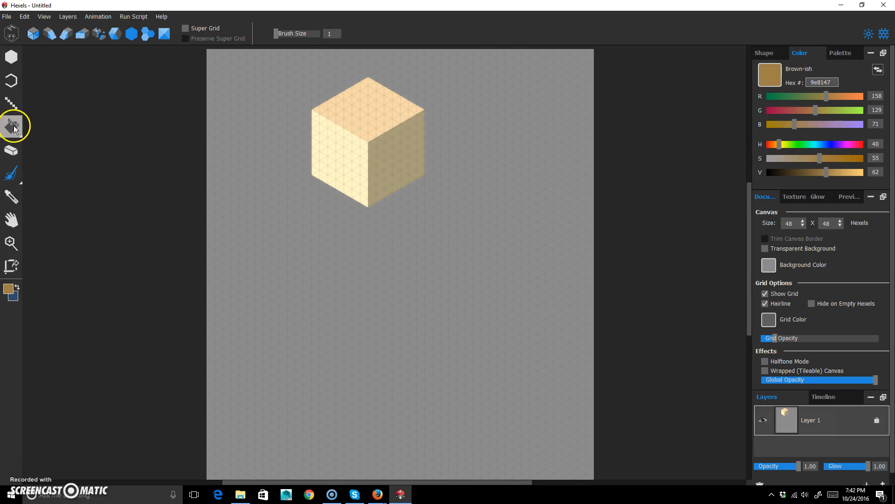
Step: Draw brown hair as a band across the top of the left face and an uneven shape over the right face
left_click(11, 103)
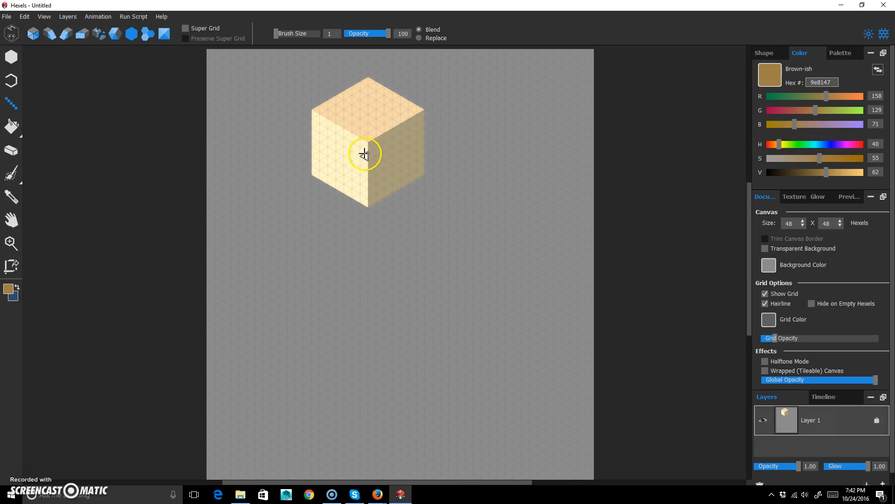
left_click_drag(362, 152, 313, 124)
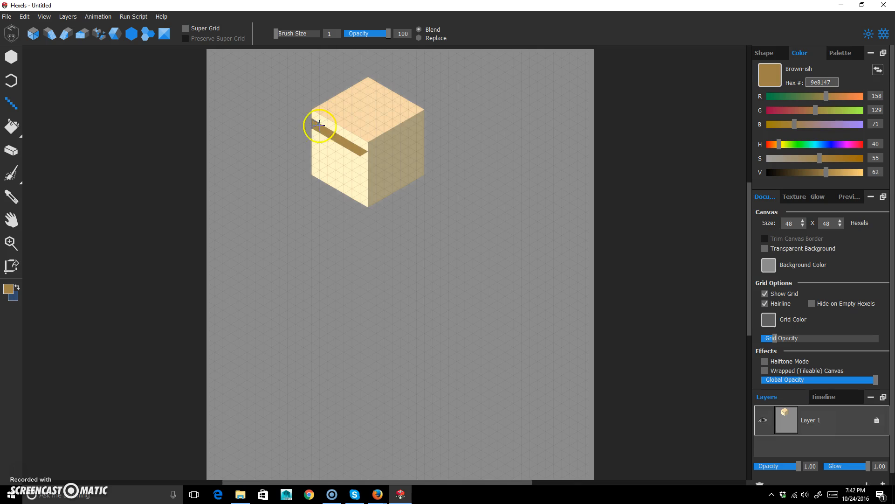
left_click_drag(311, 114, 361, 141)
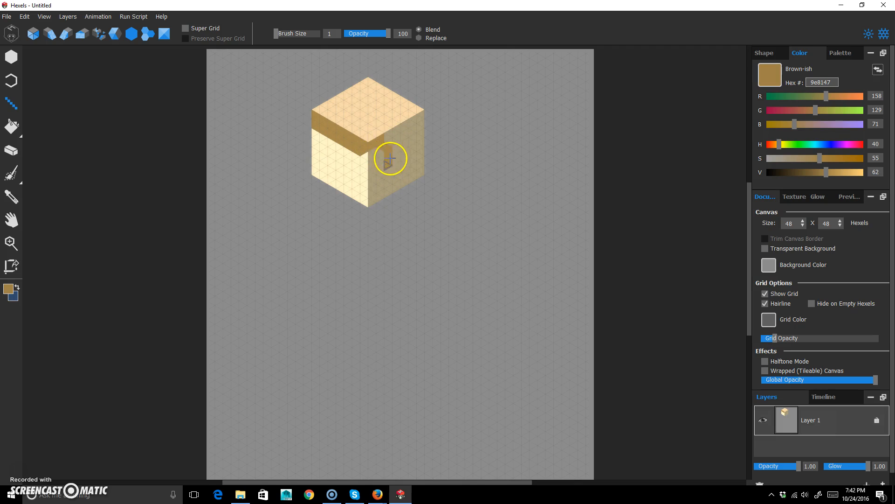
mouse_move(391, 151)
left_mouse_down()
mouse_move(410, 146)
mouse_move(417, 175)
mouse_move(419, 112)
mouse_move(379, 136)
mouse_move(392, 140)
mouse_move(385, 145)
mouse_move(415, 126)
mouse_move(412, 142)
mouse_move(400, 139)
mouse_move(417, 146)
mouse_move(417, 177)
left_mouse_up()
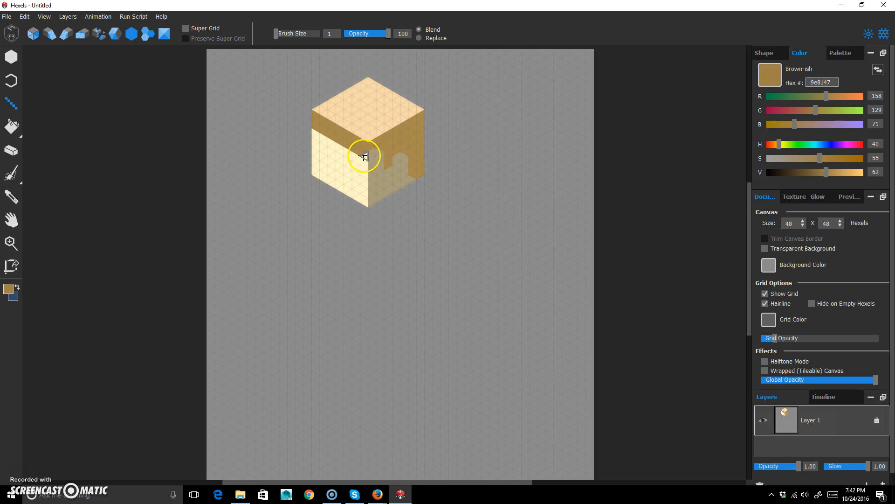
Step: Sample the top face's skin tone, outline the head's left face below a thinner hair band, and fill it
key("i")
left_click(370, 94)
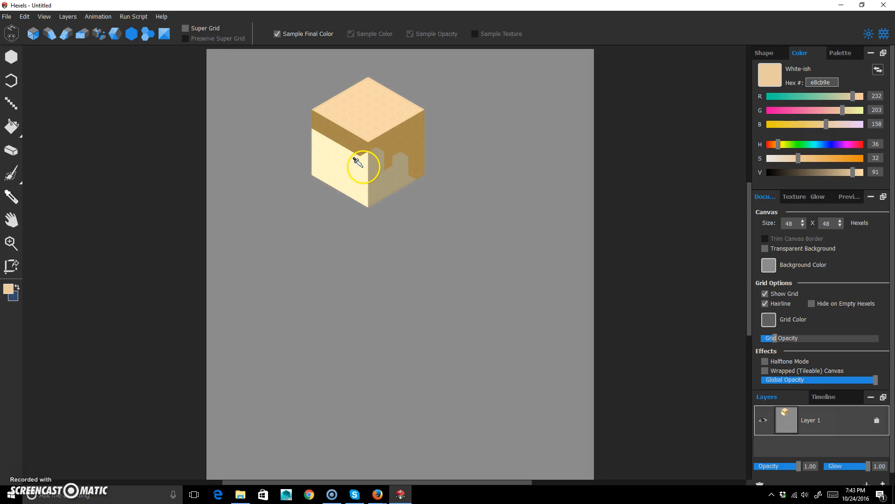
key("l")
left_click_drag(365, 157, 365, 200)
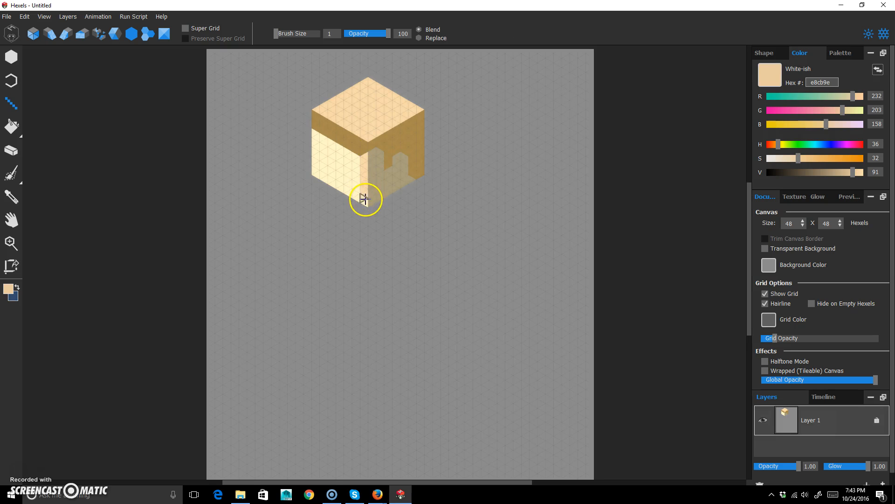
left_click(365, 199)
mouse_move(316, 173)
left_mouse_down()
mouse_move(314, 123)
mouse_move(358, 146)
left_mouse_up()
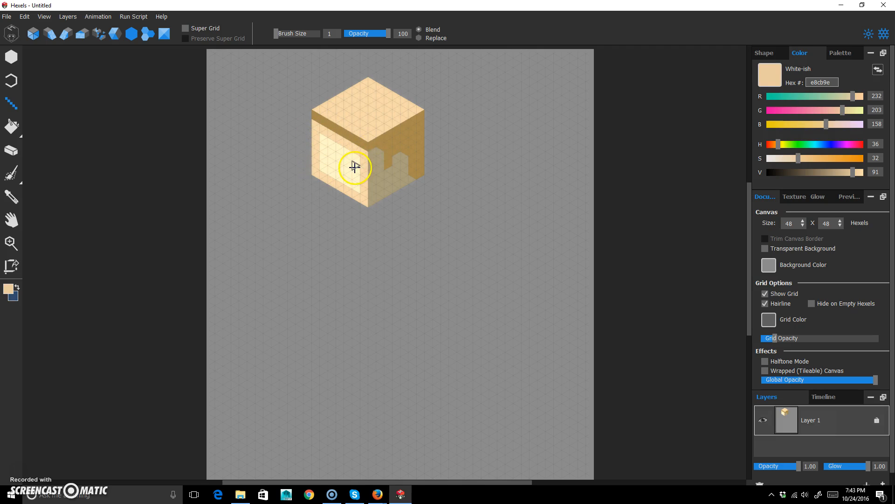
key("f")
left_click(339, 180)
Step: Mix a lighter brown from the hair colour, b7a460, with hue 47, saturation 47 and value 72, and fill the head's top face
left_click(410, 136)
left_click(349, 135, "alt")
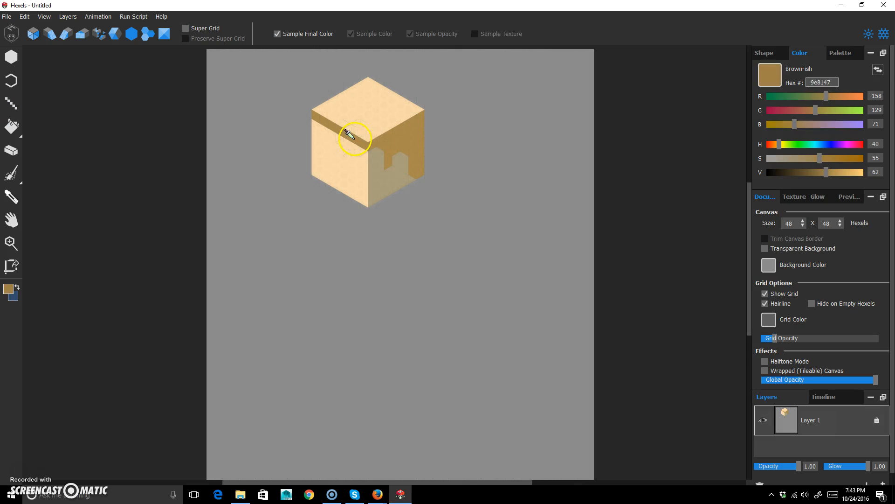
left_click_drag(819, 157, 813, 159)
left_click(782, 144)
left_click(831, 175)
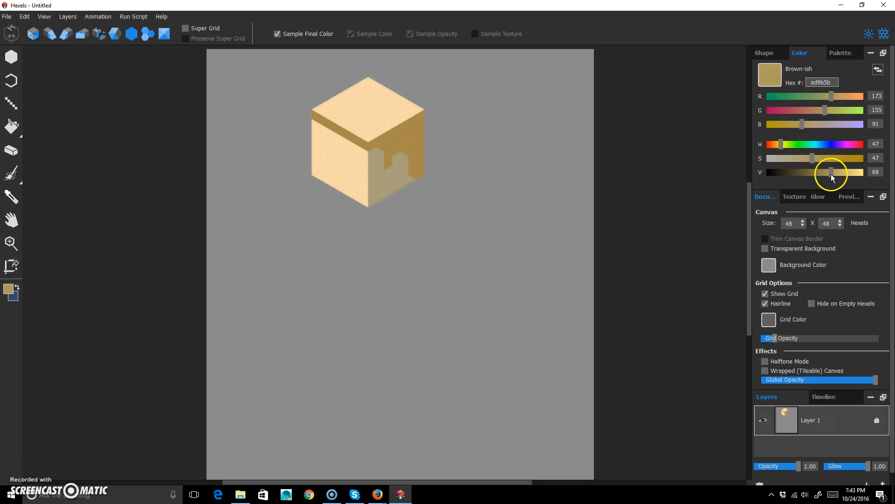
left_click_drag(832, 175, 835, 175)
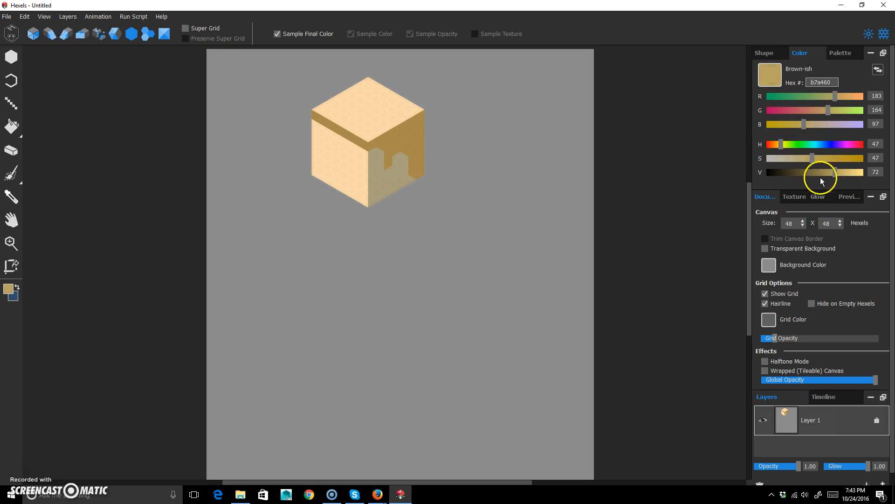
key("f")
left_click(353, 99)
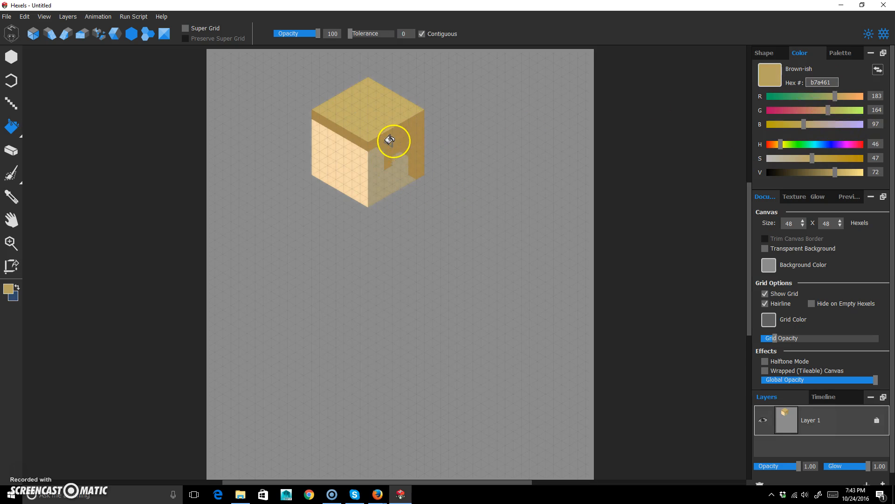
Step: Mix a darker brown from the hair colour, 6f5a31, with saturation 56 and value 44, and fill the hair on the right face
key("i")
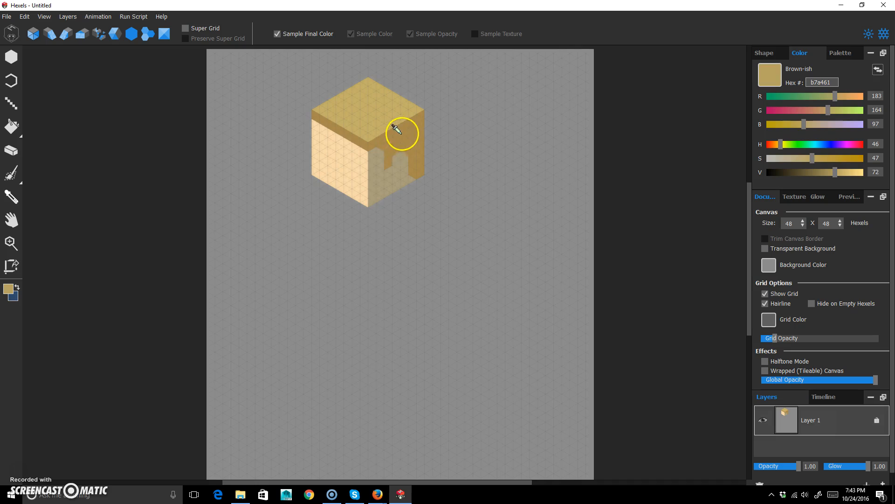
left_click(399, 134)
left_click(813, 172)
left_click(820, 159)
left_click(808, 173)
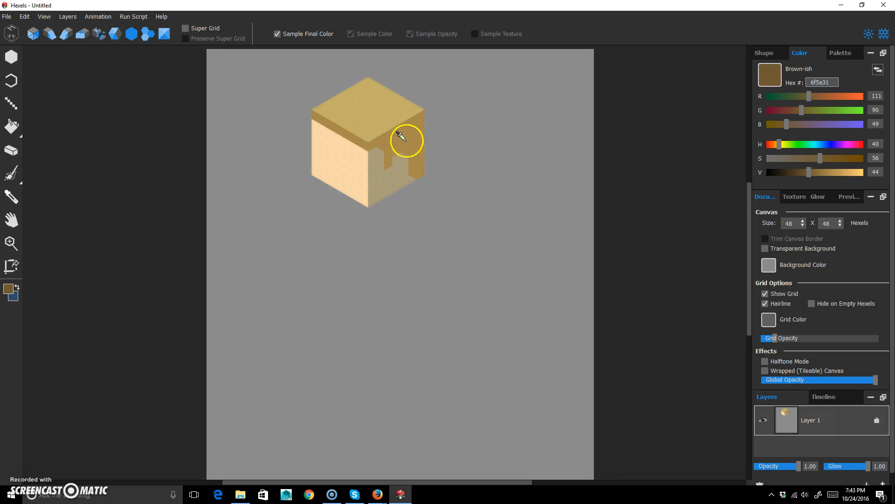
key("b")
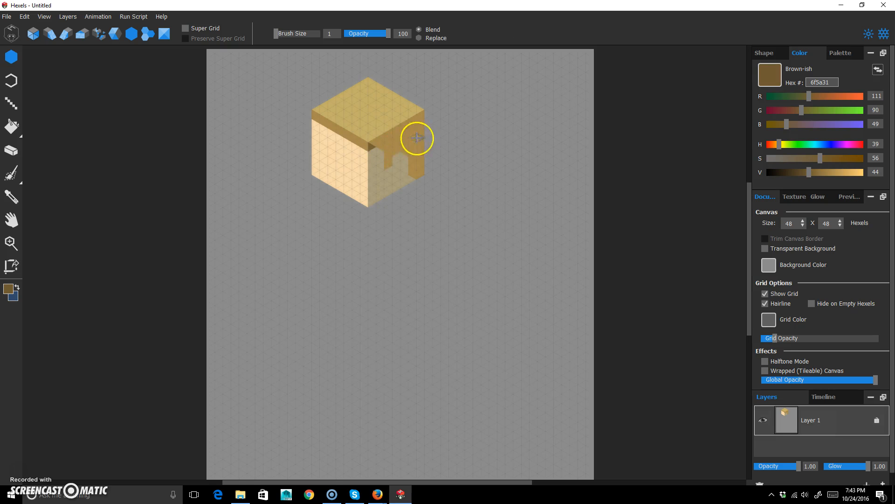
key("f")
left_click(400, 135)
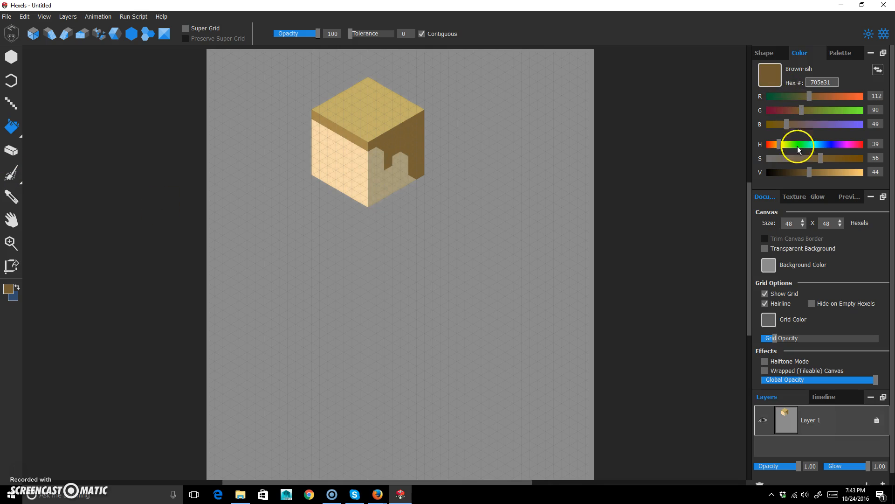
Step: Outline a tall body panel below the head in the palette's medium blue and flood-fill it
left_click(772, 52)
left_click(805, 52)
left_click(847, 54)
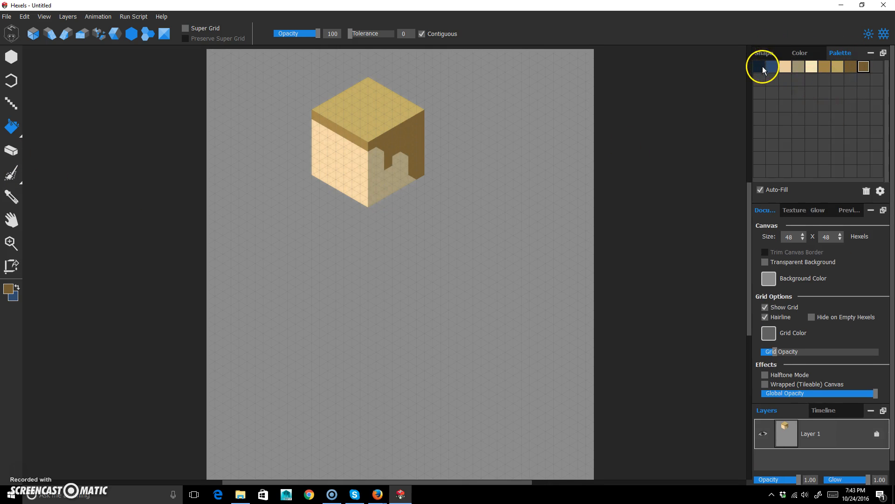
left_click(11, 102)
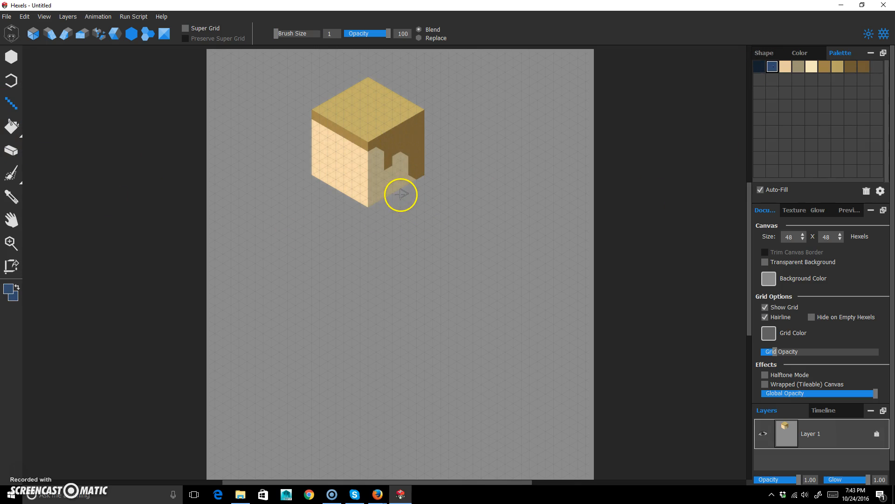
left_click_drag(329, 188, 392, 322)
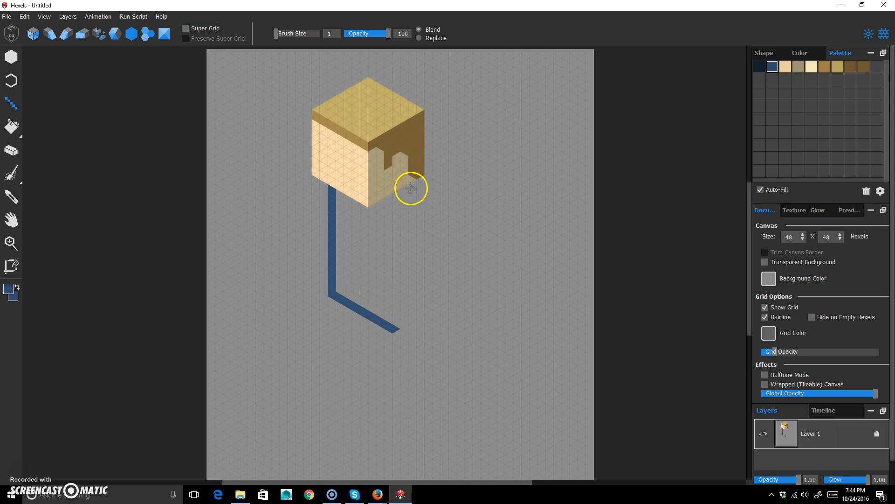
left_click_drag(402, 188, 394, 332)
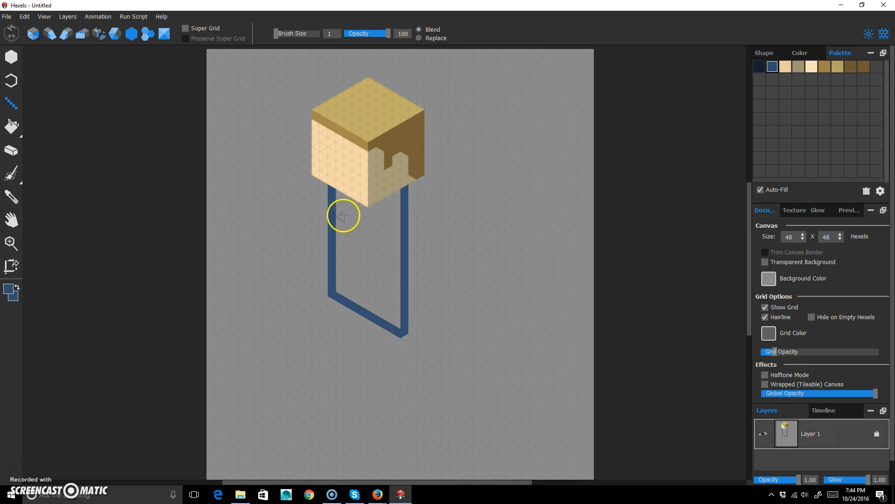
key("f")
left_click(387, 257)
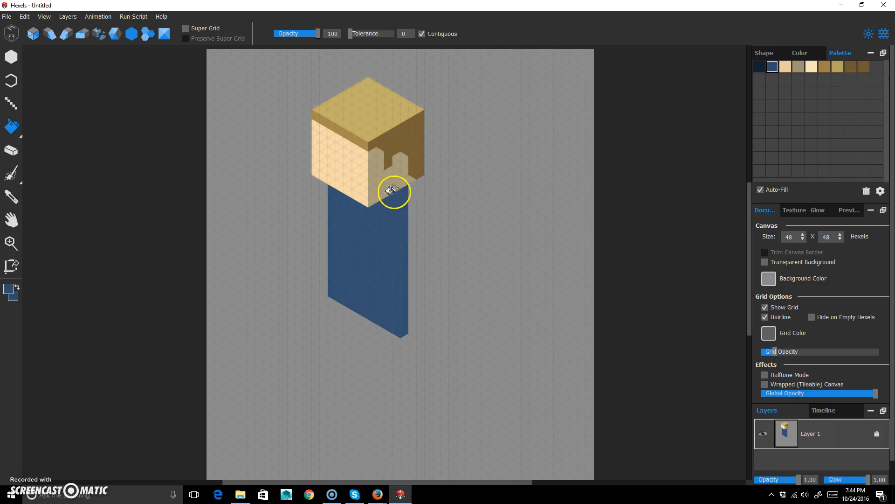
Step: Outline the body's narrow right side below the head in the palette's dark navy and flood-fill it
left_click(10, 102)
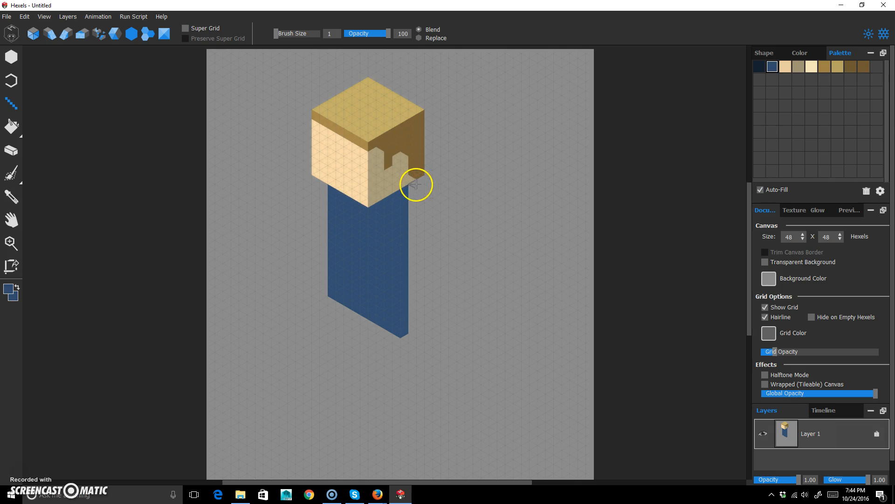
left_click(760, 66)
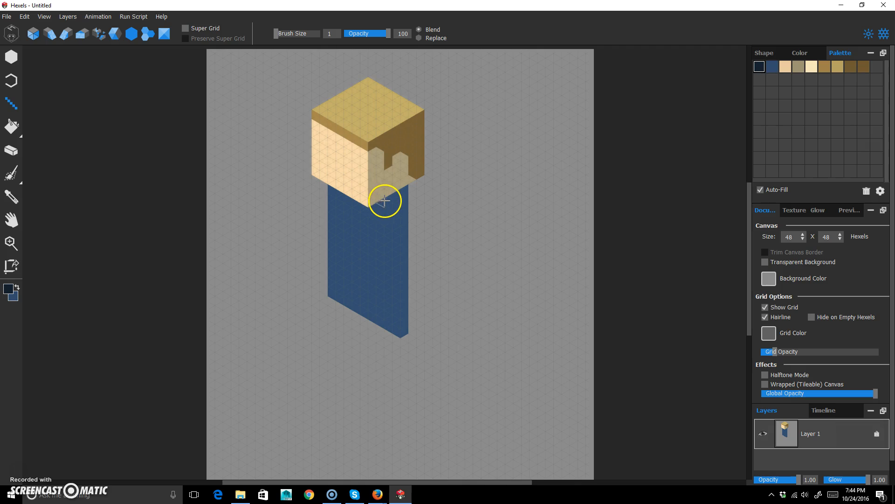
left_click_drag(384, 201, 384, 332)
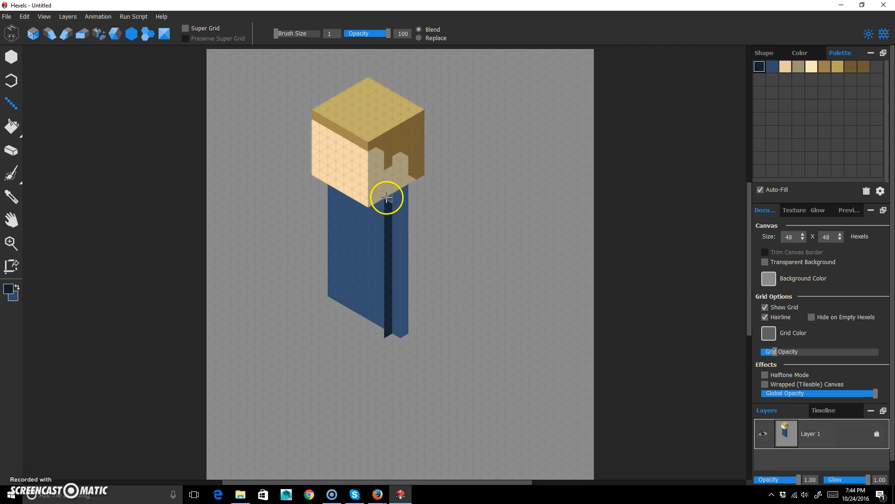
left_click_drag(404, 191, 420, 183)
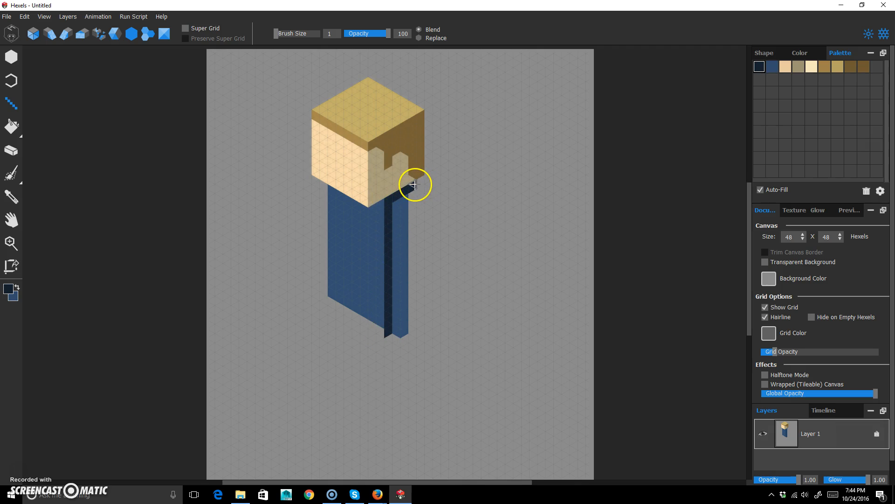
mouse_move(415, 185)
left_mouse_down()
mouse_move(414, 316)
mouse_move(410, 334)
mouse_move(409, 325)
mouse_move(382, 340)
mouse_move(390, 335)
left_mouse_up()
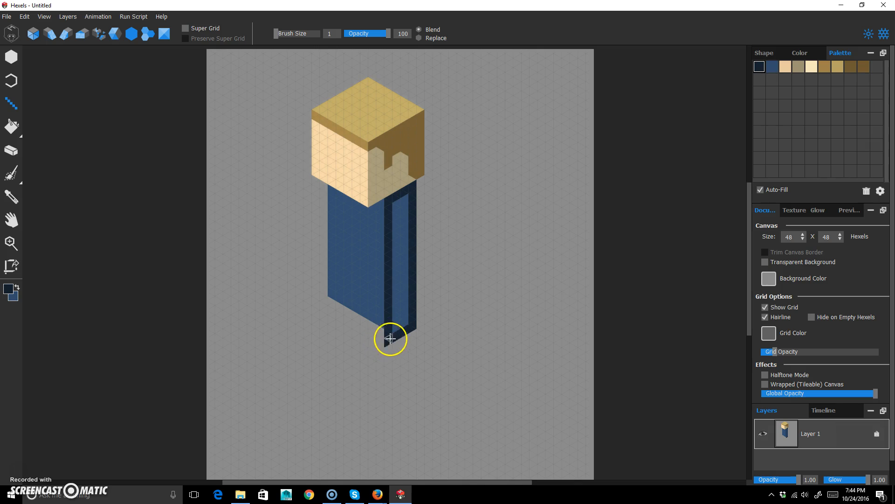
key("f")
left_click(409, 282)
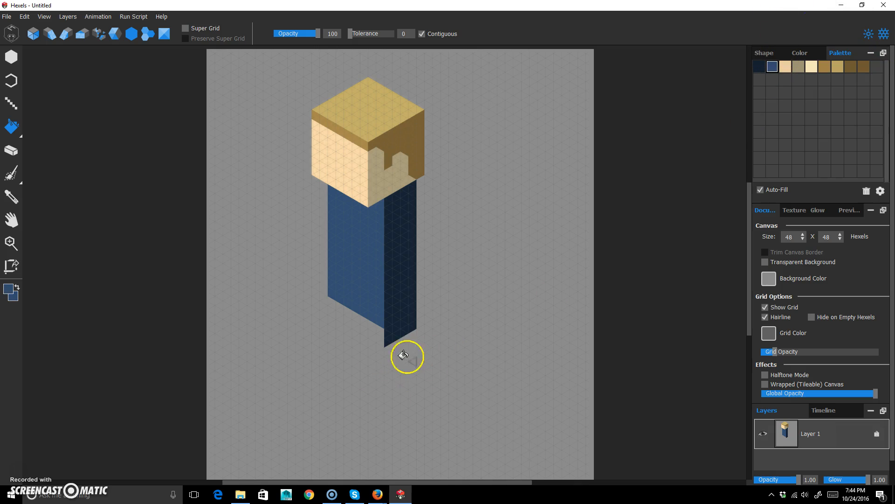
Step: Extend the body's left side down to the navy side's lower corner in medium blue and fill the gap
key("l")
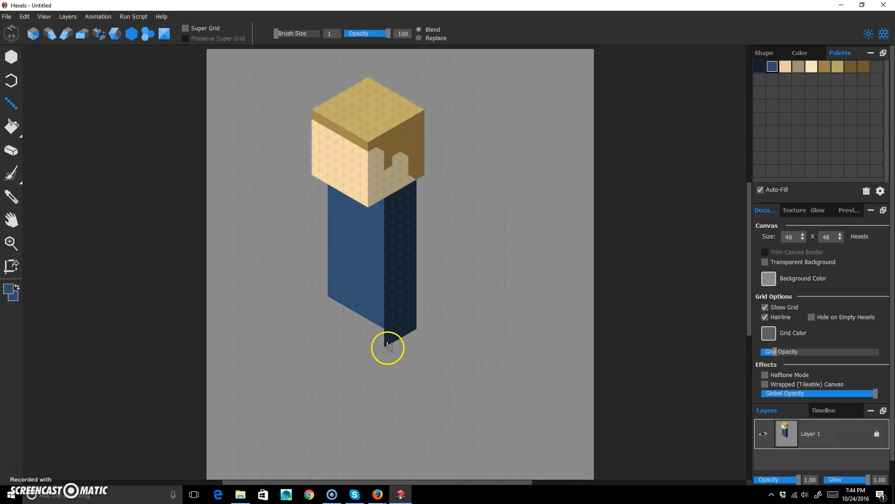
mouse_move(381, 339)
left_mouse_down()
mouse_move(317, 305)
mouse_move(327, 309)
mouse_move(331, 295)
left_mouse_up()
key("g")
left_click(372, 328)
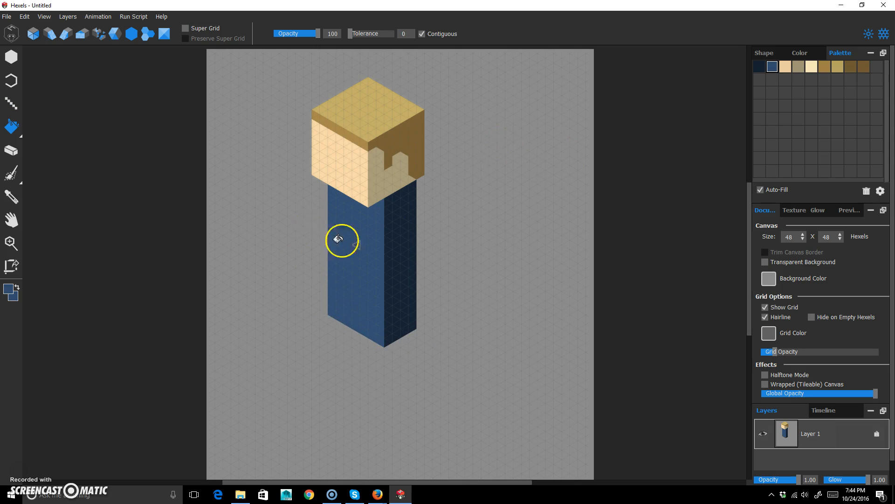
Step: Widen the body's right side leftwards with a dark navy outline down to a lower front corner, and fill it
left_click(11, 103)
left_click(759, 66)
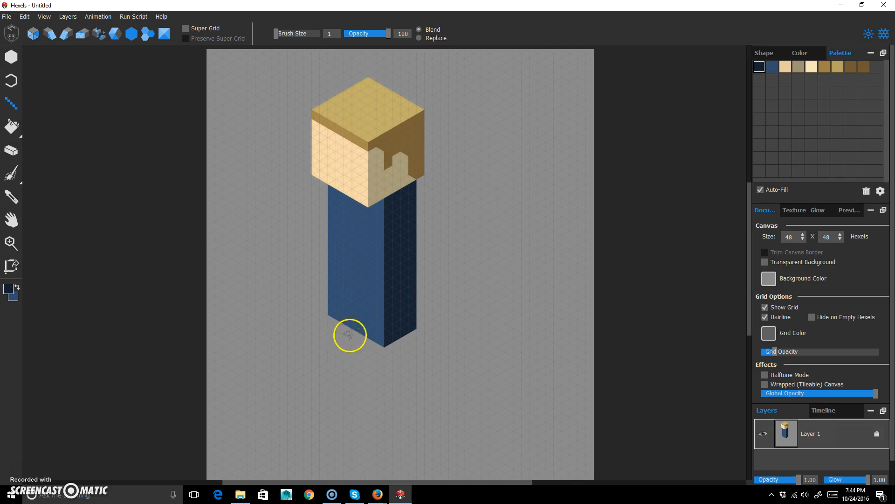
mouse_move(382, 345)
left_mouse_down()
mouse_move(368, 349)
mouse_move(362, 209)
mouse_move(375, 249)
left_mouse_up()
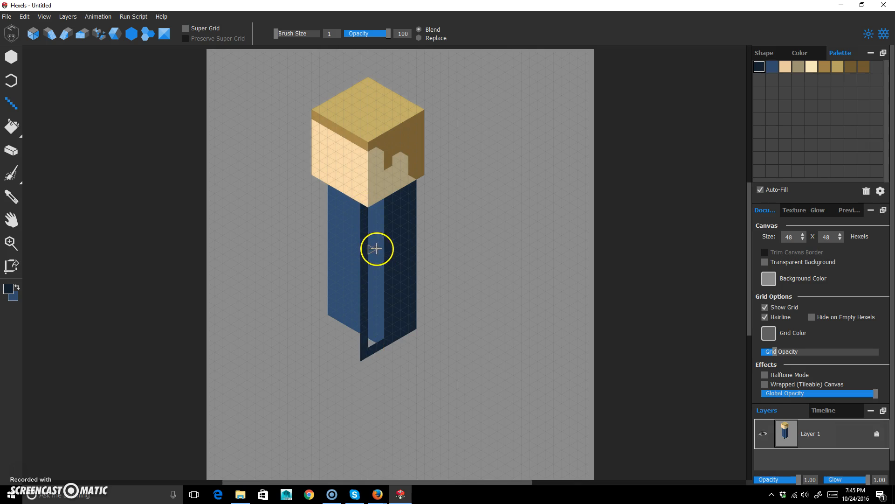
key("g")
left_click(377, 249)
left_click(372, 342)
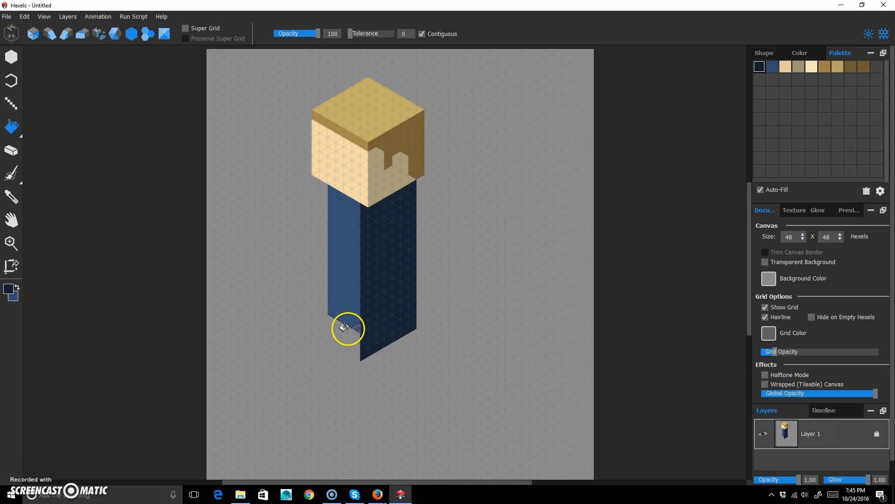
Step: Extend the narrowed left side of the body to the new lower front corner in medium blue and fill it
key("l")
left_click(773, 66)
mouse_move(362, 360)
left_mouse_down()
mouse_move(337, 334)
mouse_move(321, 333)
mouse_move(329, 336)
mouse_move(330, 320)
mouse_move(349, 342)
left_mouse_up()
key("f")
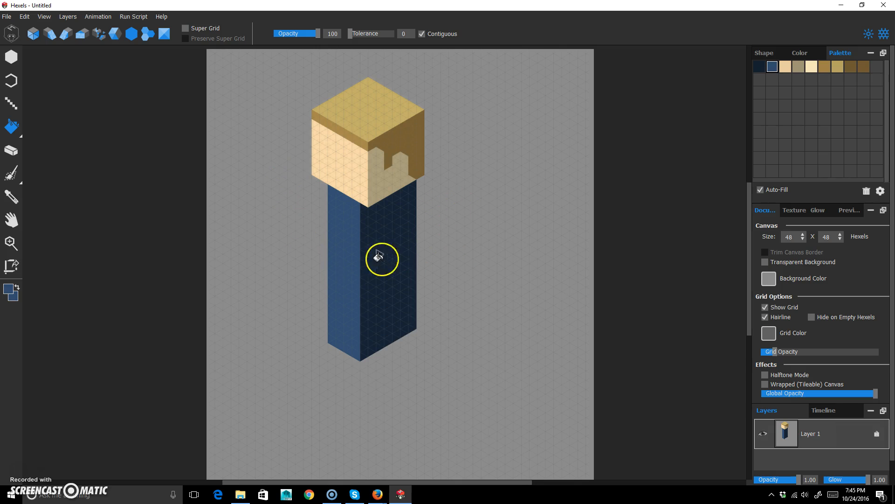
Step: Try a line across the body in a lighter blue, 3b6a87, with hue 202, saturation 56 and value 53, and undo it
left_click(11, 104)
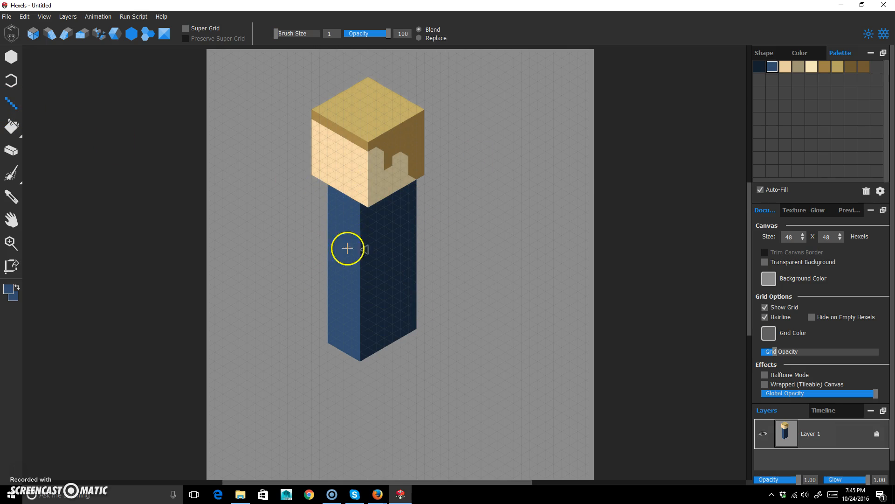
left_click(801, 52)
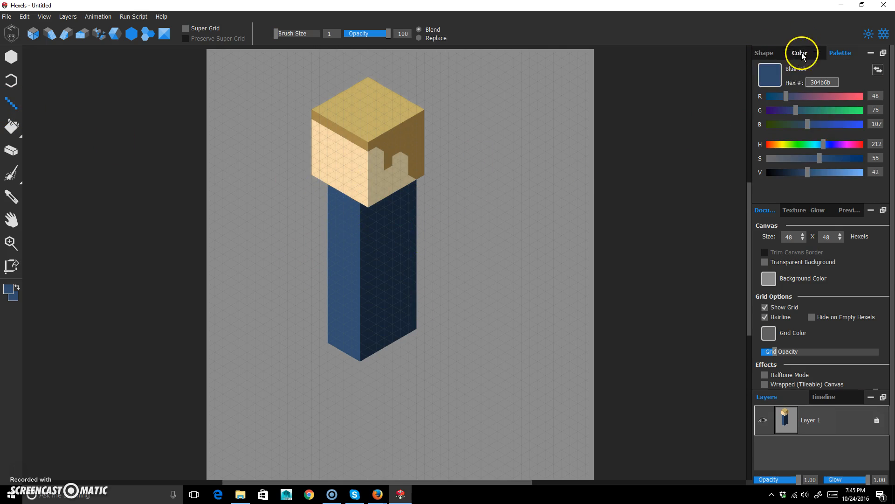
left_click_drag(819, 147, 818, 172)
left_click_drag(340, 222, 388, 242)
key("ctrl+z")
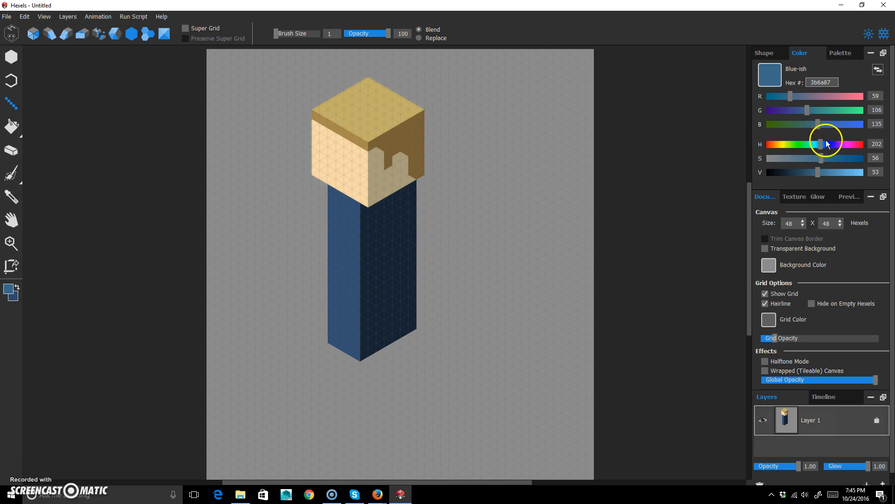
key("ctrl+z")
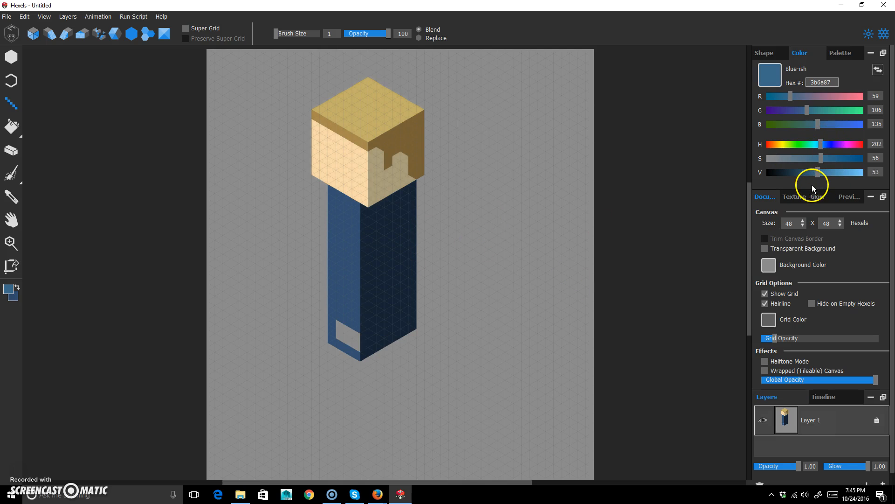
key("ctrl+y")
Step: Mix a lighter shade of the body's blue, 3b5e86, with hue 212, saturation 55 and value 53
left_click(838, 52)
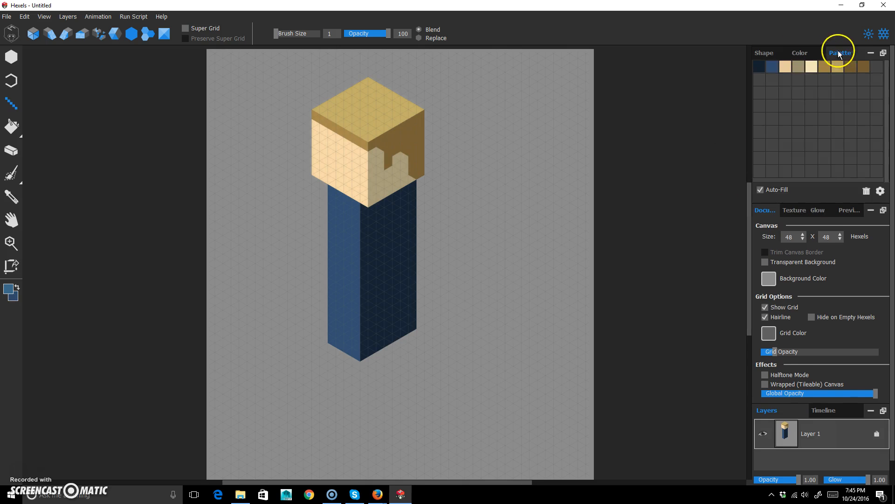
left_click(799, 52)
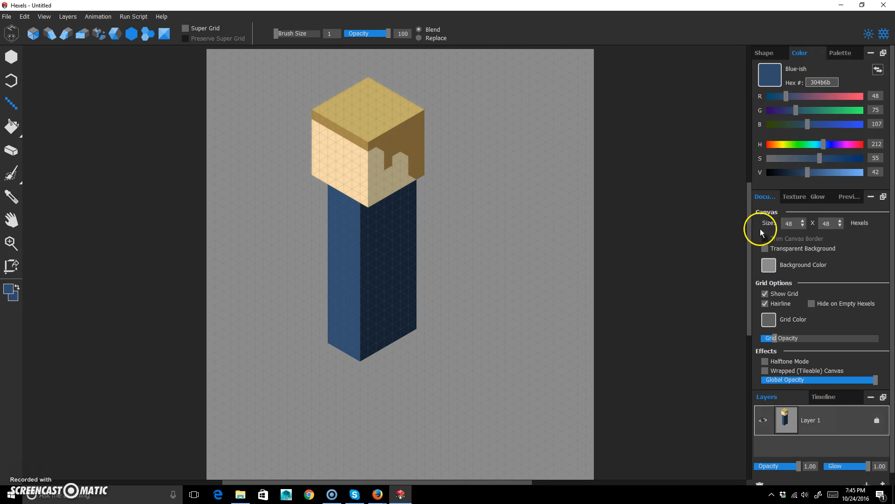
left_click_drag(808, 173, 812, 173)
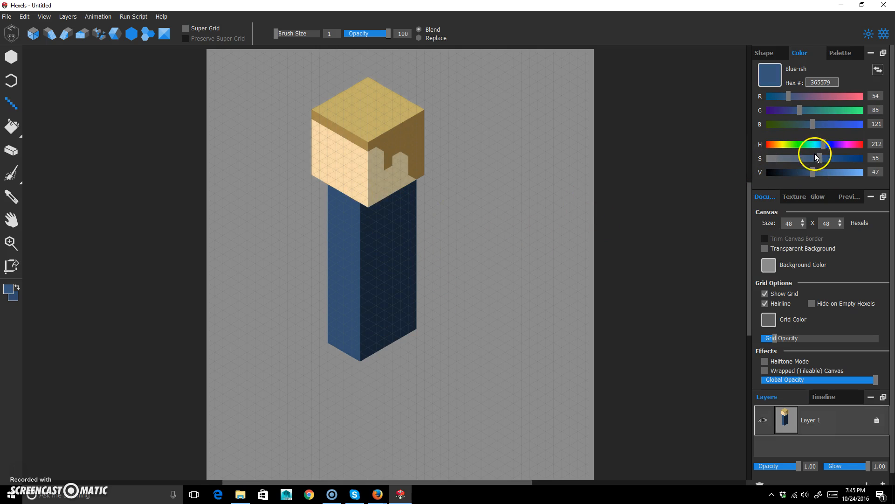
left_click(817, 174)
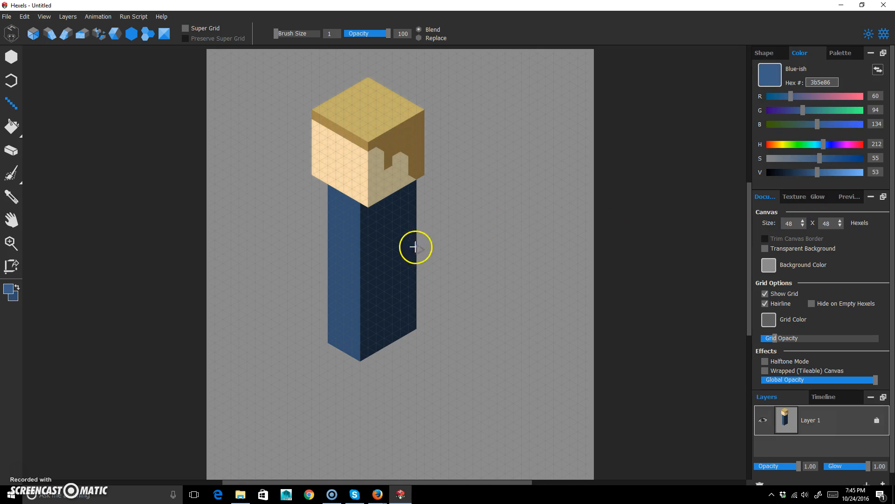
Step: Try slanted lighter blue lines from the body's outer edge across its front corner, and undo them
left_click_drag(335, 229, 376, 257)
key("ctrl+z")
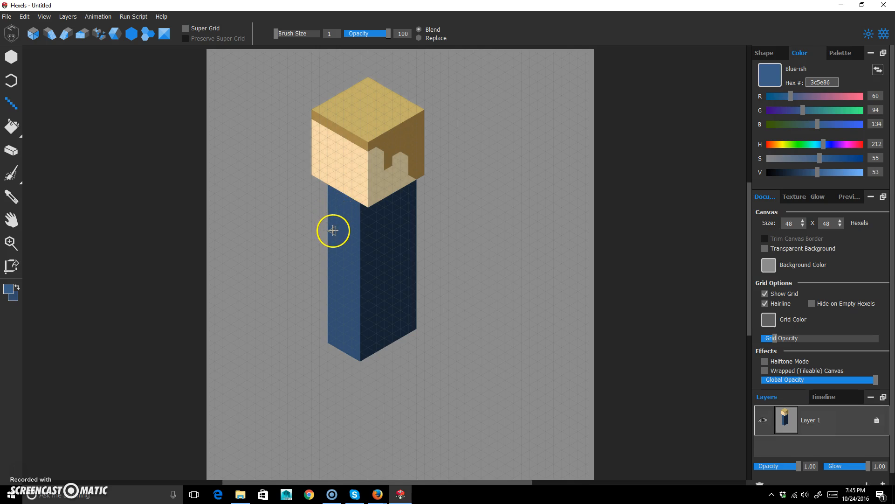
mouse_move(330, 226)
left_mouse_down()
mouse_move(398, 254)
mouse_move(380, 258)
left_mouse_up()
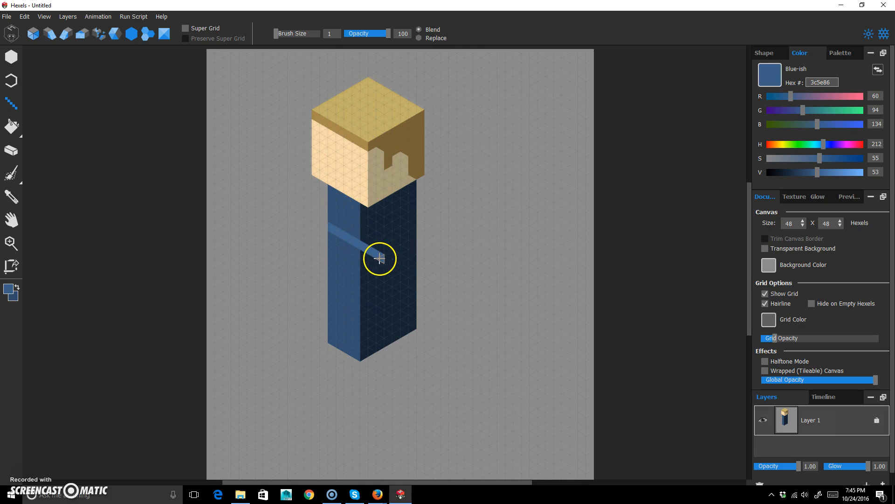
key("ctrl+z")
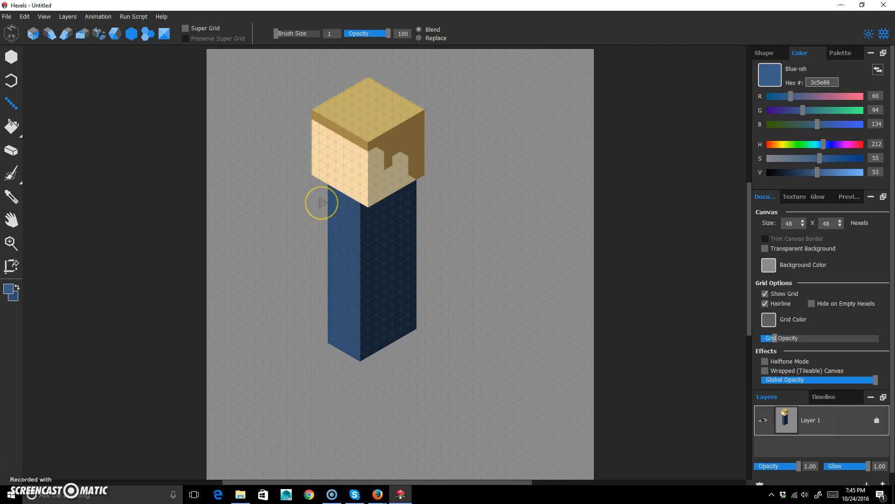
Step: Draw a slanted arm across the upper body in 3c5e86 and edge its top in a darker 38587d, value 49
mouse_move(321, 202)
left_mouse_down()
mouse_move(324, 214)
mouse_move(323, 202)
mouse_move(382, 235)
mouse_move(379, 254)
mouse_move(370, 242)
left_mouse_up()
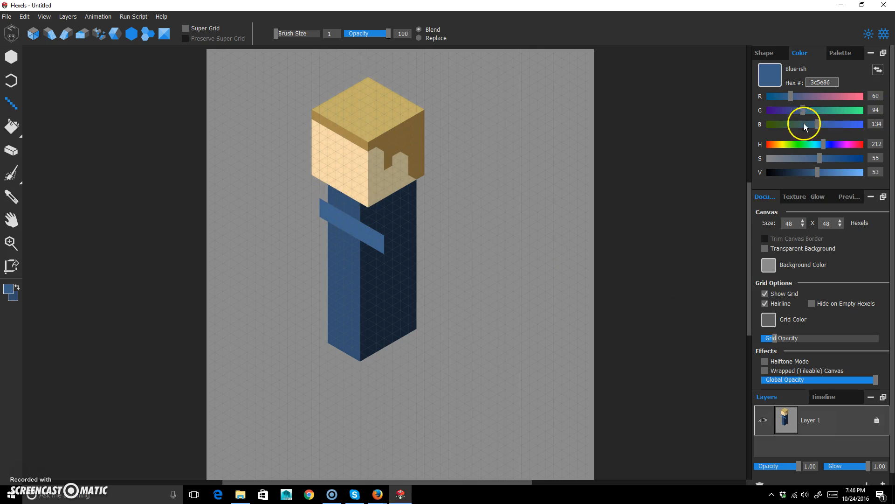
left_click_drag(815, 172, 813, 172)
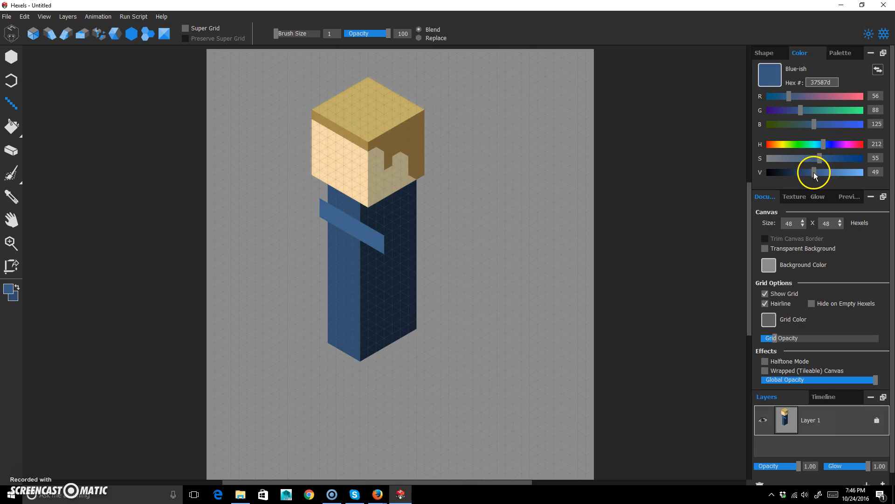
left_click_drag(325, 198, 386, 229)
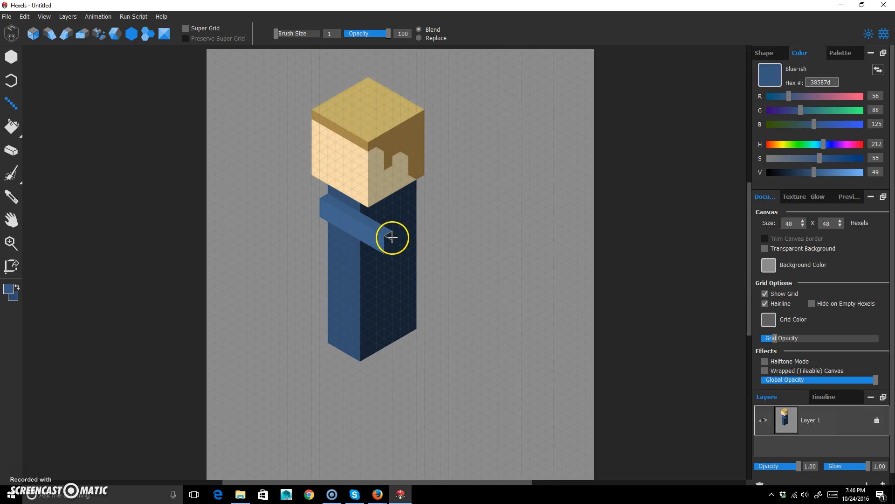
Step: Try a forearm line from the arm's end in a lightened body navy, 1a2b3f, with value 25, and undo it
key("i")
left_click(399, 283)
left_click_drag(786, 173, 791, 172)
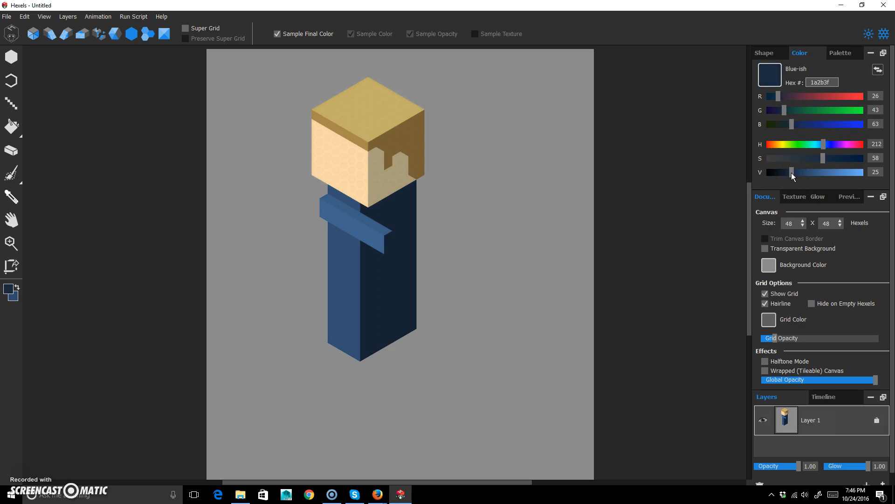
key("b")
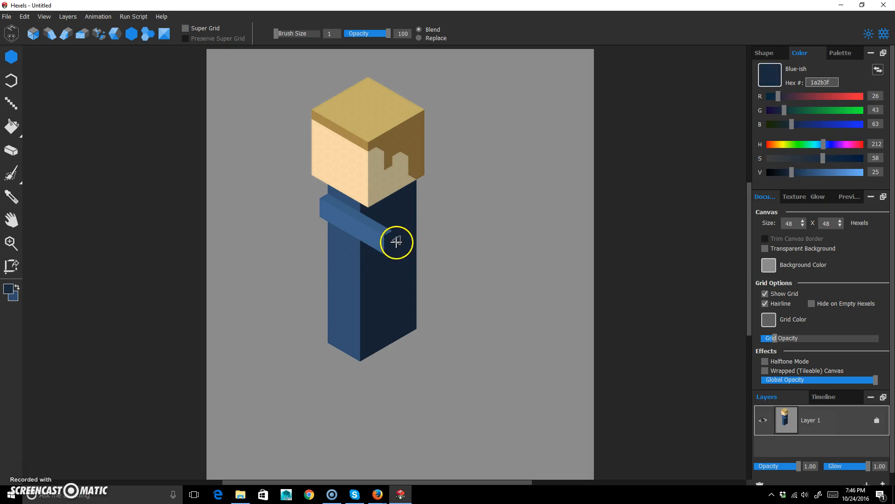
key("o")
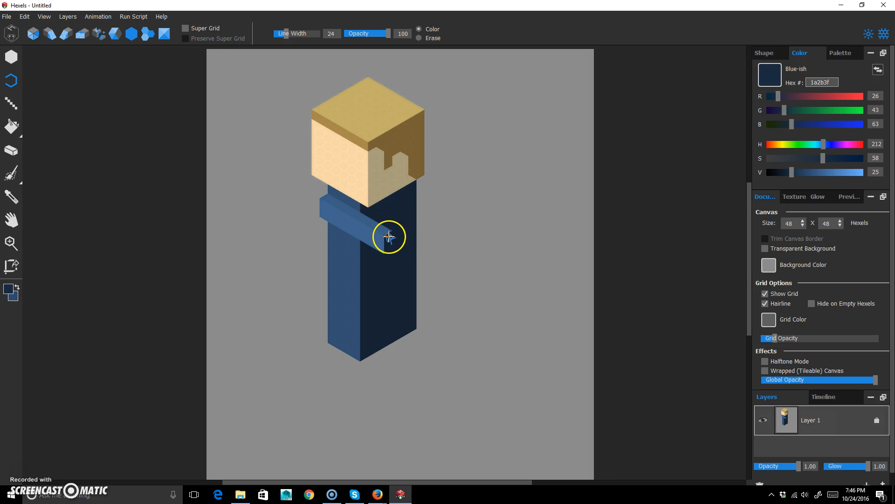
key("l")
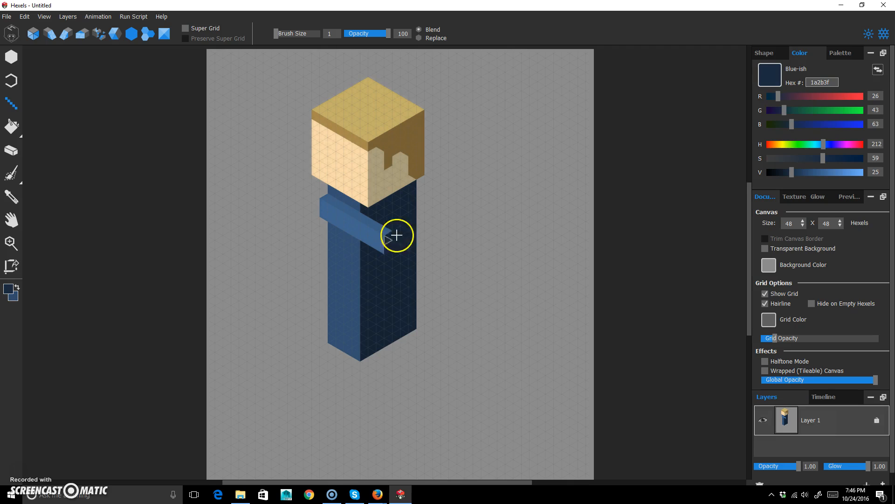
left_click_drag(425, 225, 435, 212)
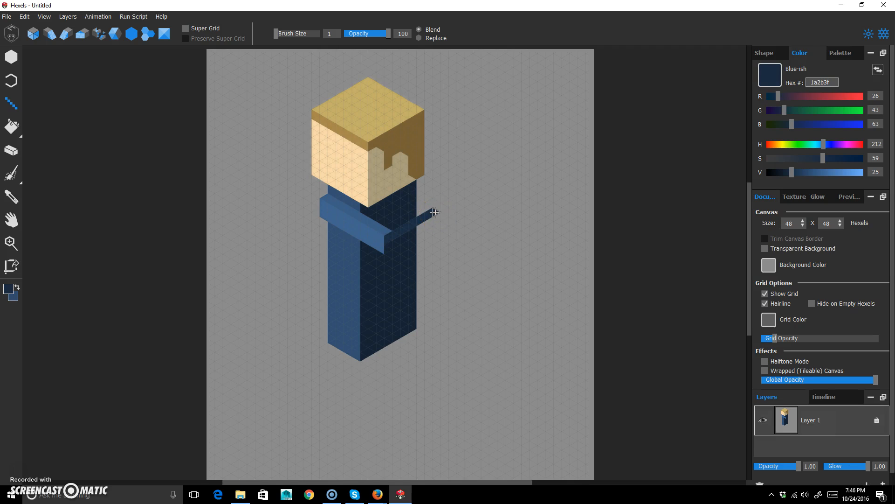
key("ctrl+z")
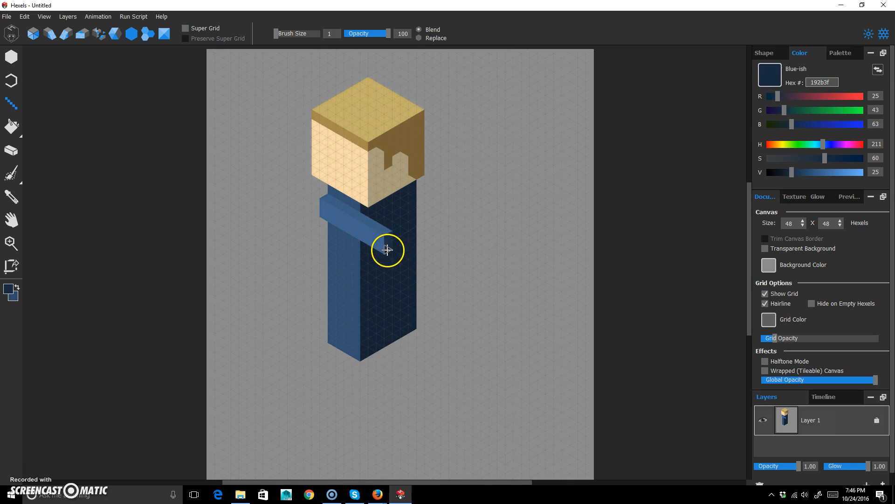
Step: Paint the arm's narrow end face in a darker shade of its top colour, 324e70, with value 44
left_click(376, 226, "alt")
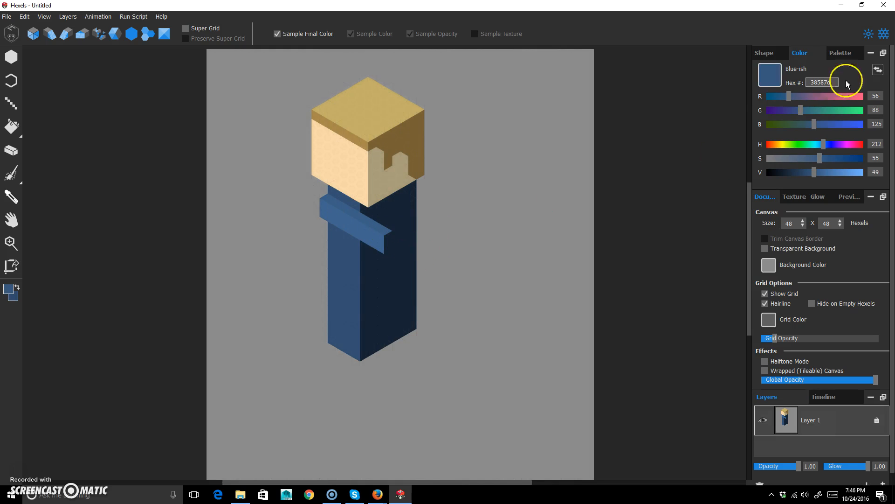
left_click(844, 54)
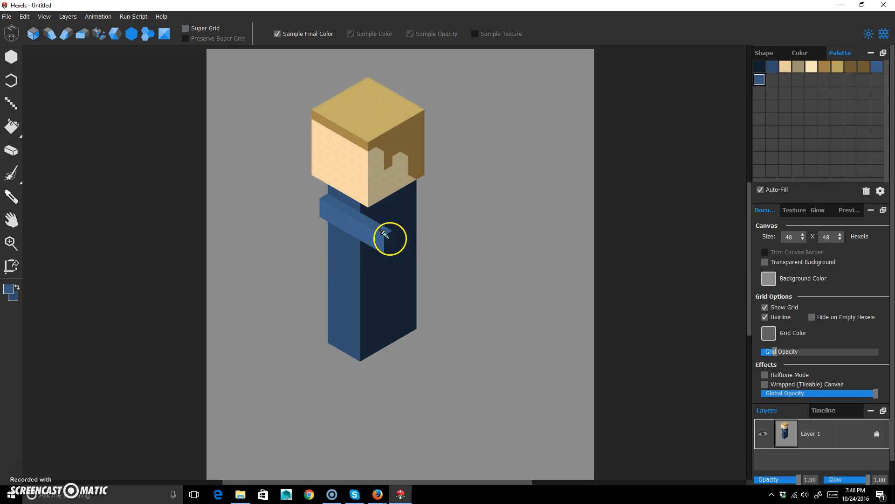
mouse_move(390, 238)
left_mouse_down()
mouse_move(388, 248)
mouse_move(390, 234)
left_mouse_up()
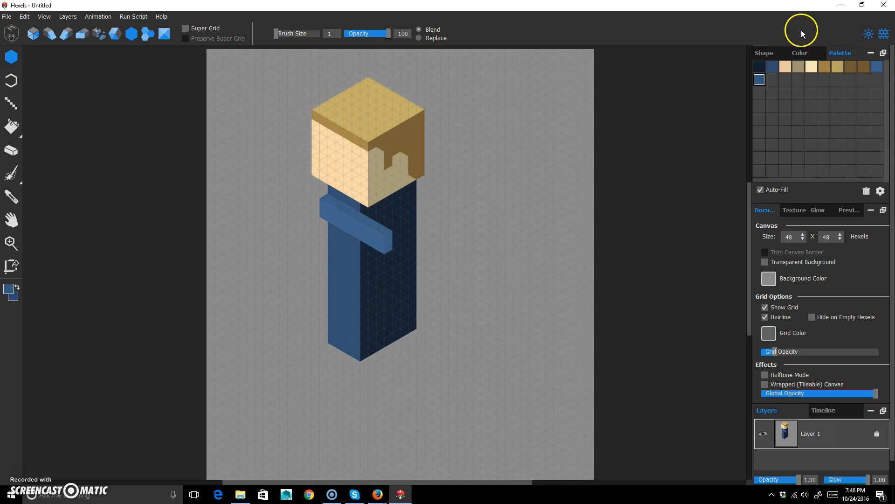
left_click(798, 53)
left_click(810, 172)
left_click_drag(389, 235, 387, 250)
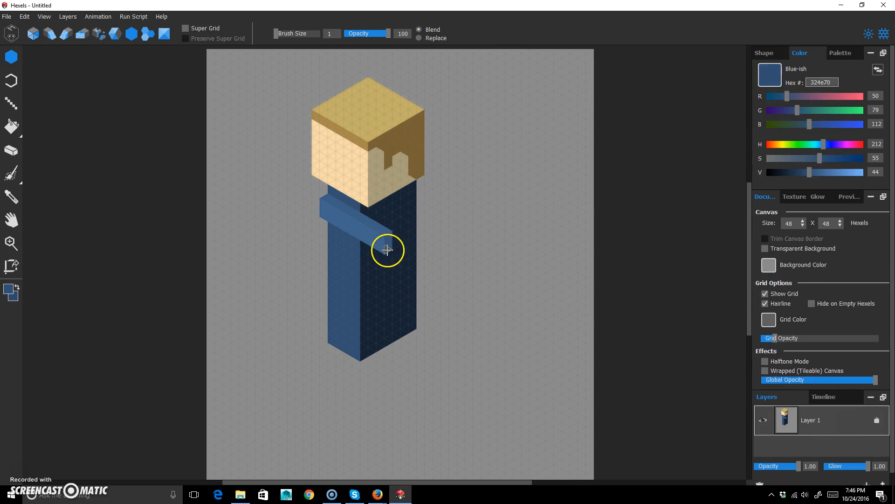
Step: Draw the forearm's top face from the arm's front corner up past the body's navy side, in the arm-top blue 38587d
left_click(335, 259, "alt")
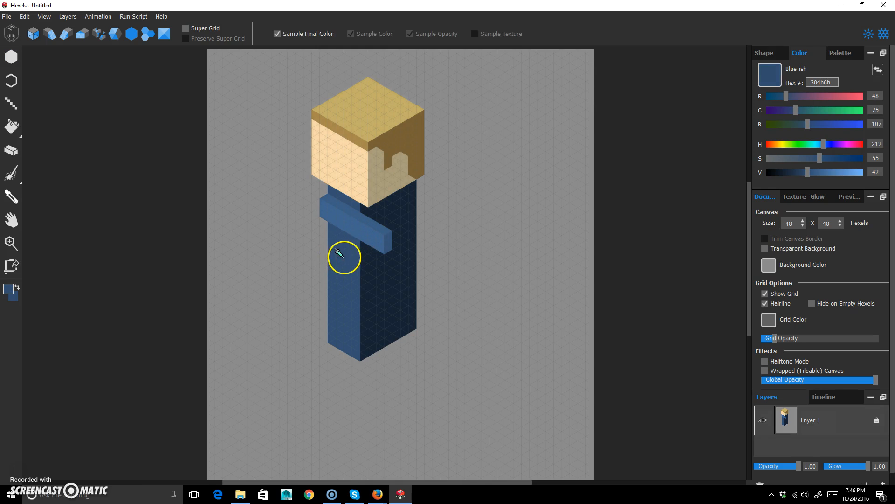
left_click_drag(391, 226, 425, 206)
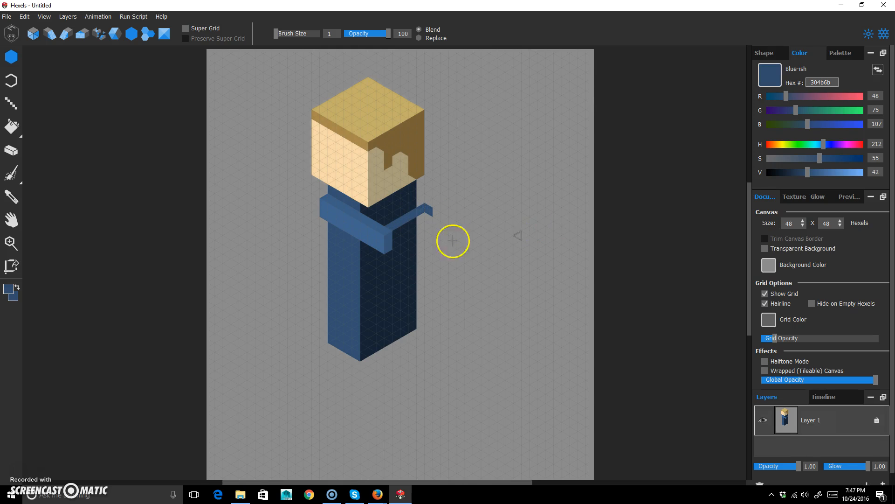
key("alt")
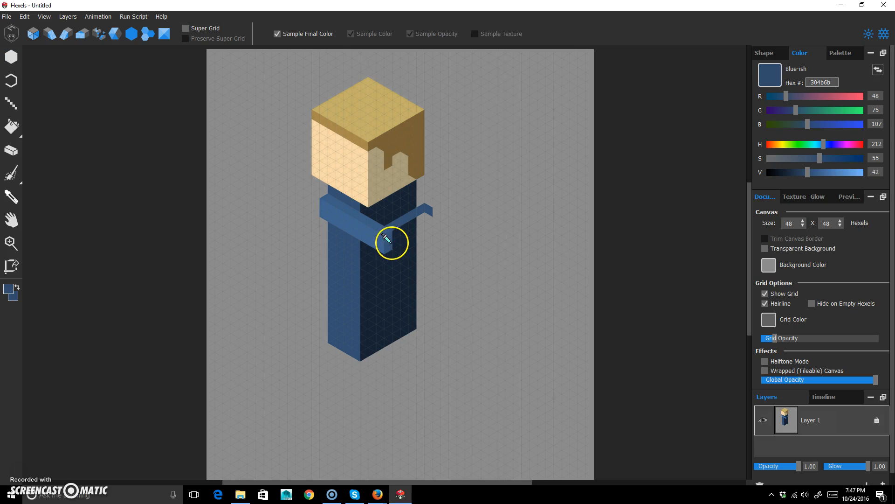
left_click(391, 225, "alt")
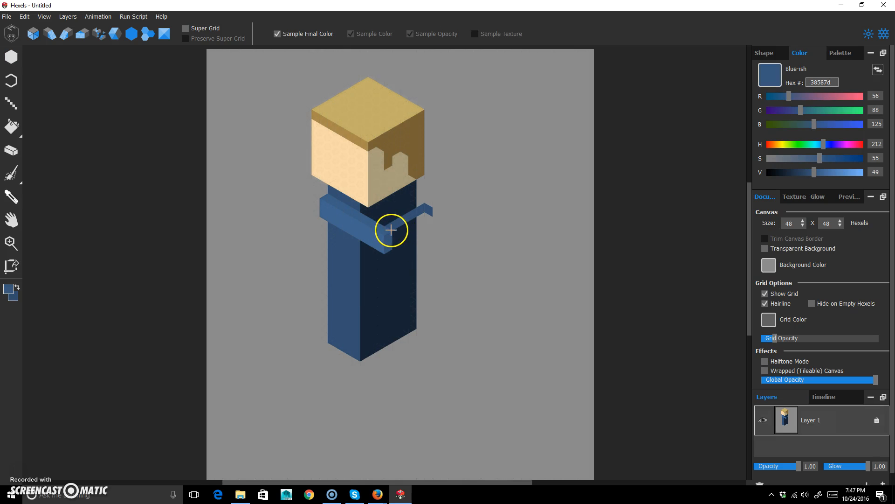
left_click_drag(404, 221, 428, 209)
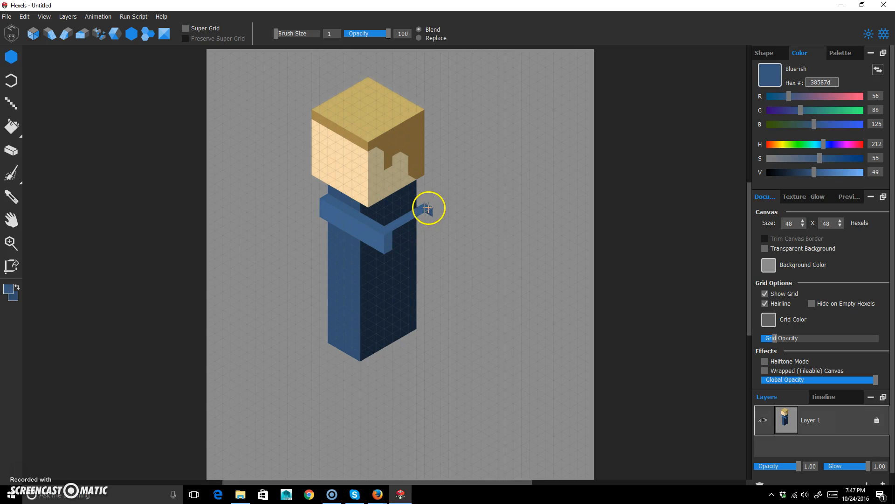
Step: Fill the forearm's side face beneath its top strip with the arm end's darker blue, 324f70
key("alt")
left_click(391, 240, "alt")
mouse_move(399, 243)
left_mouse_down()
mouse_move(434, 217)
mouse_move(414, 222)
mouse_move(424, 219)
mouse_move(423, 232)
mouse_move(406, 252)
mouse_move(395, 245)
mouse_move(430, 212)
mouse_move(395, 234)
left_mouse_up()
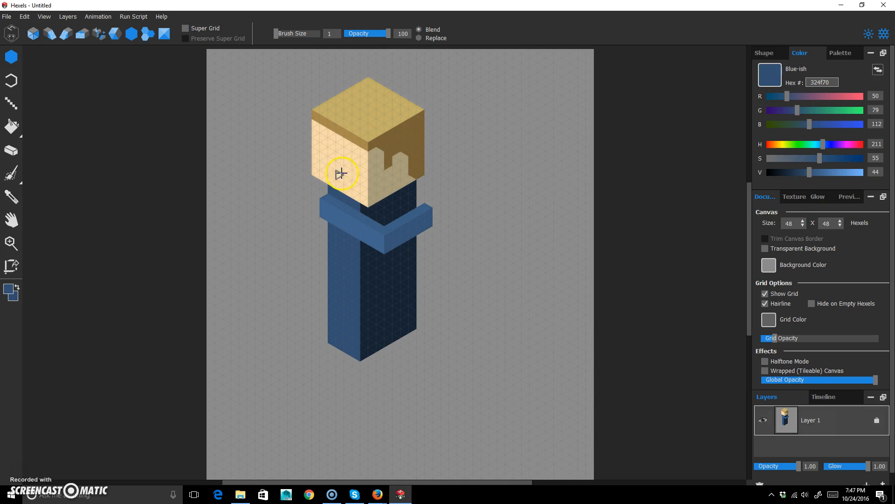
Step: Draw a hand at the forearm's end with its side in the shaded face colour 9b9072 and its top in b0a382, value 69
left_click(385, 176, "alt")
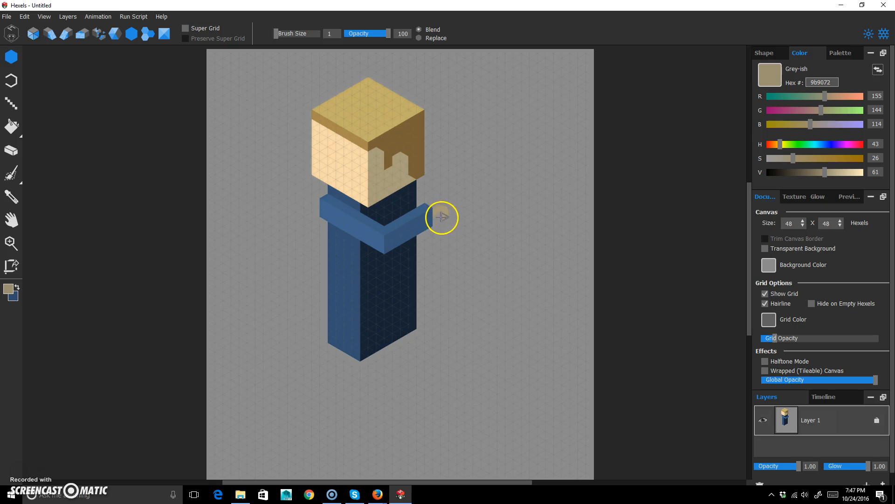
mouse_move(436, 222)
left_mouse_down()
mouse_move(454, 212)
mouse_move(447, 202)
left_mouse_up()
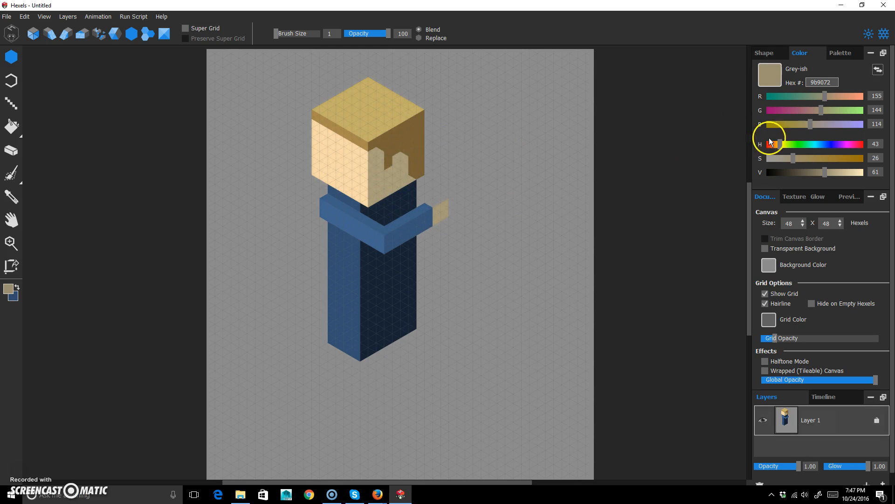
left_click(827, 172)
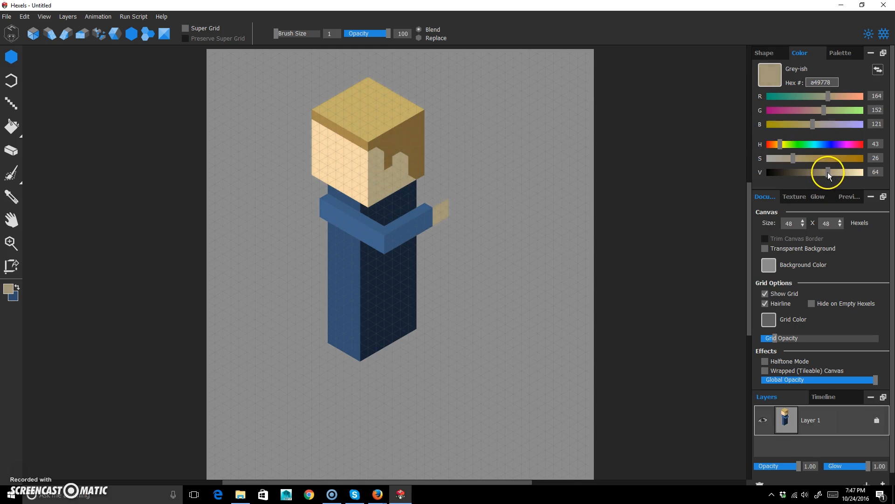
left_click_drag(436, 204, 443, 198)
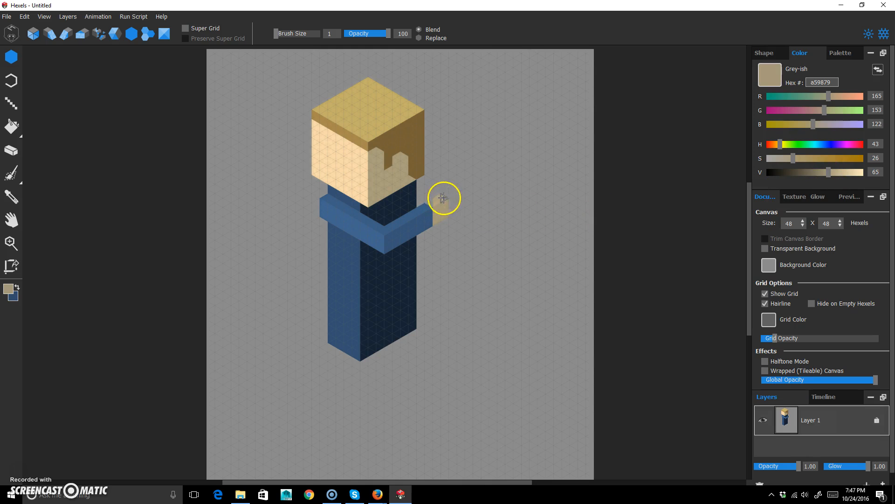
left_click(833, 172)
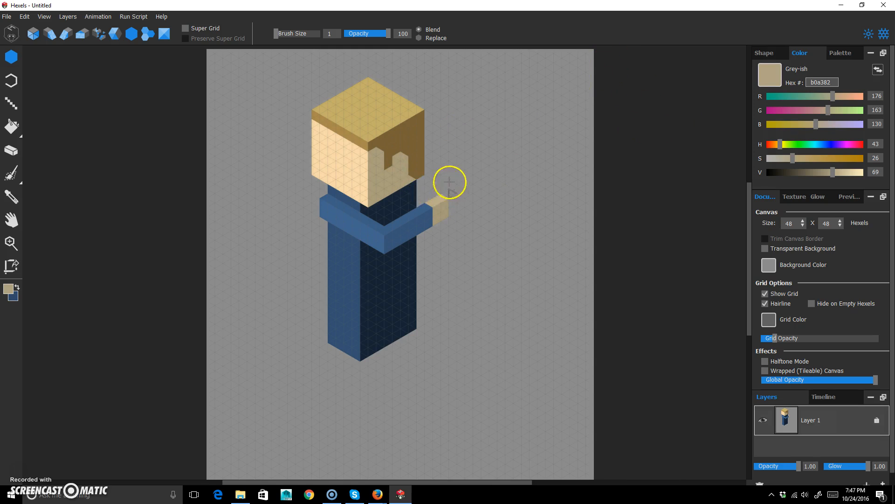
left_click(429, 203)
Step: Draw a tall upright blade rising from the hand, one face in grey-blue 79878c and the other in darker 626d71, value 44
left_click(6, 105)
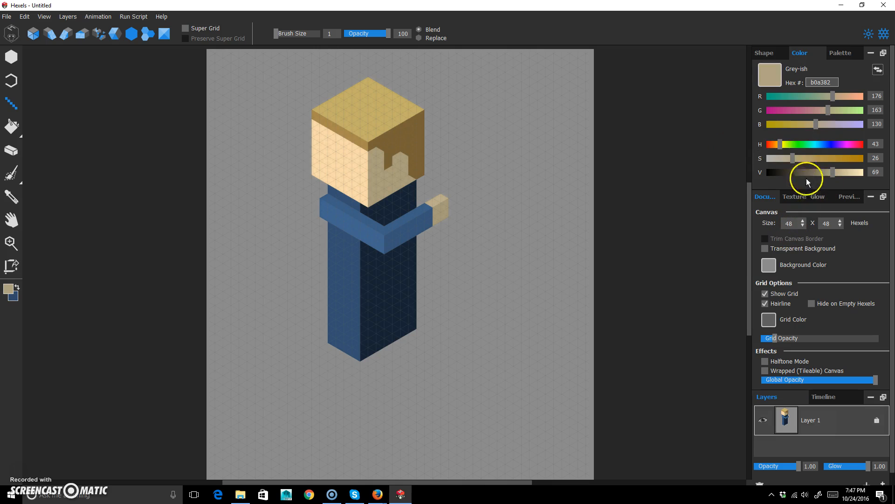
left_click(819, 144)
mouse_move(810, 160)
left_mouse_down()
mouse_move(783, 158)
mouse_move(819, 172)
left_mouse_up()
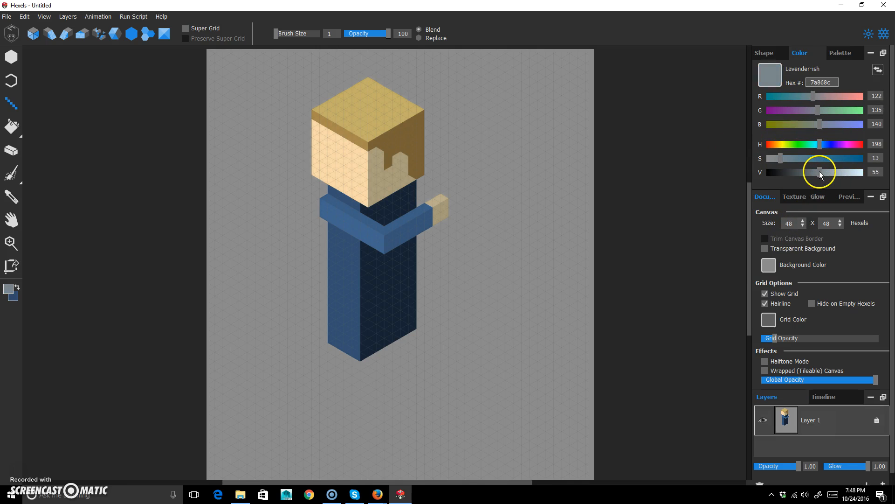
left_click_drag(431, 194, 436, 60)
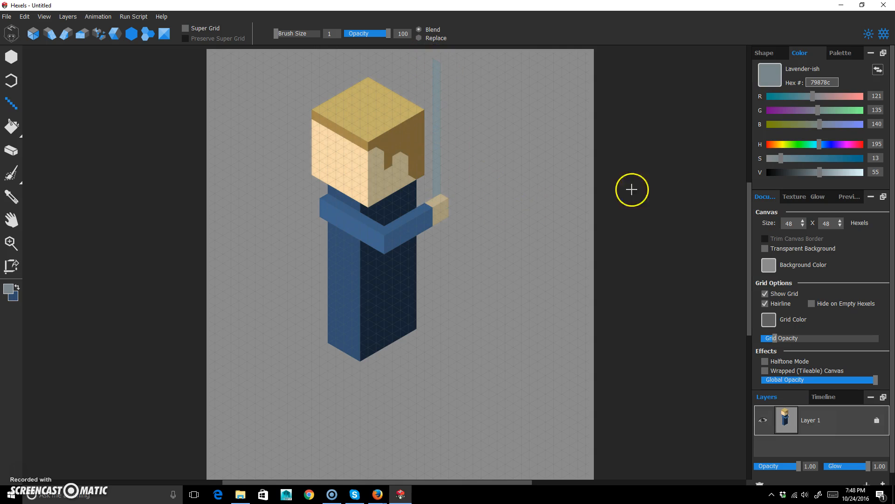
left_click(810, 173)
left_click_drag(441, 93, 445, 193)
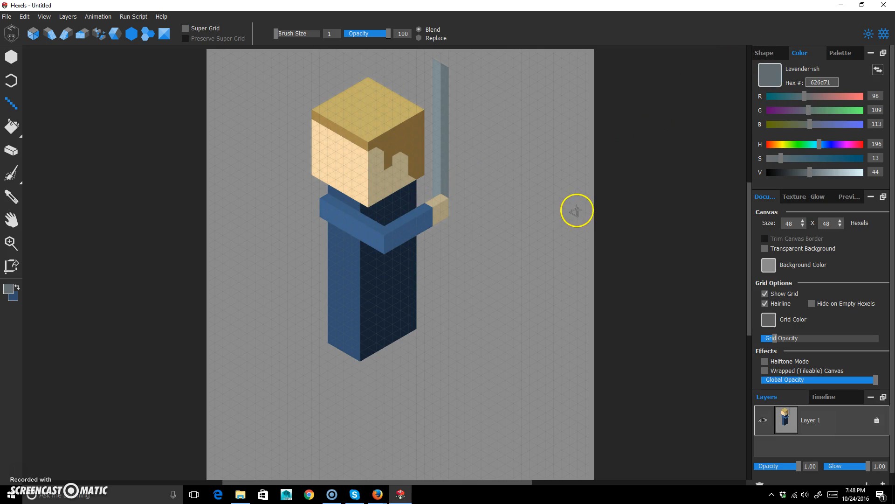
Step: Draw the second arm's side face emerging from behind the body below the first hand, in the body blue 304b6b
left_click(6, 99)
left_click(394, 122)
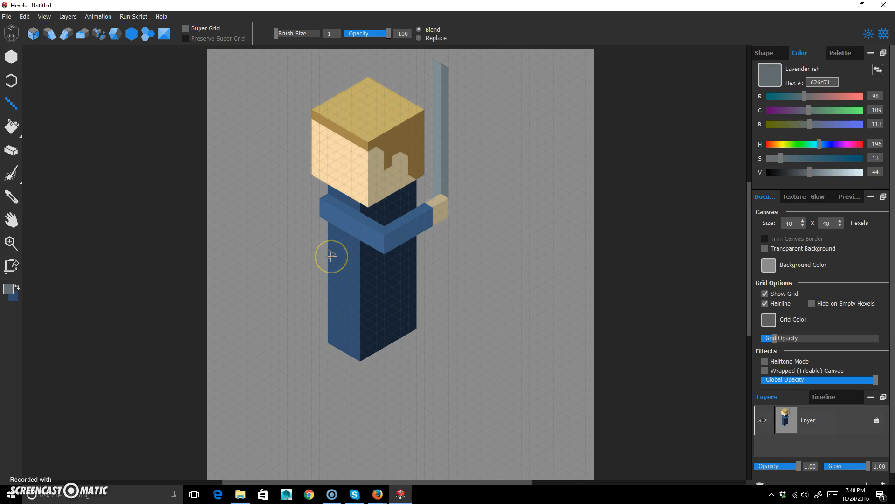
left_click(346, 262, "alt")
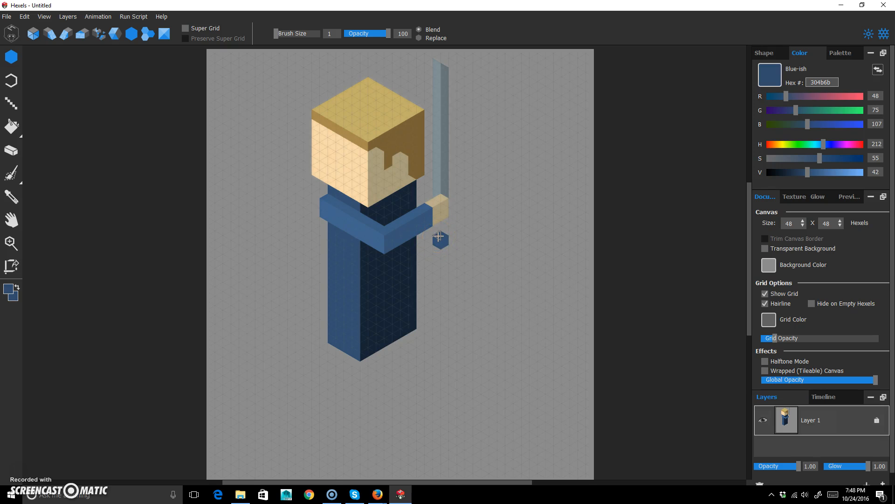
left_click_drag(432, 238, 434, 232)
key("ctrl+z")
key("ctrl+z")
left_click_drag(443, 239, 431, 240)
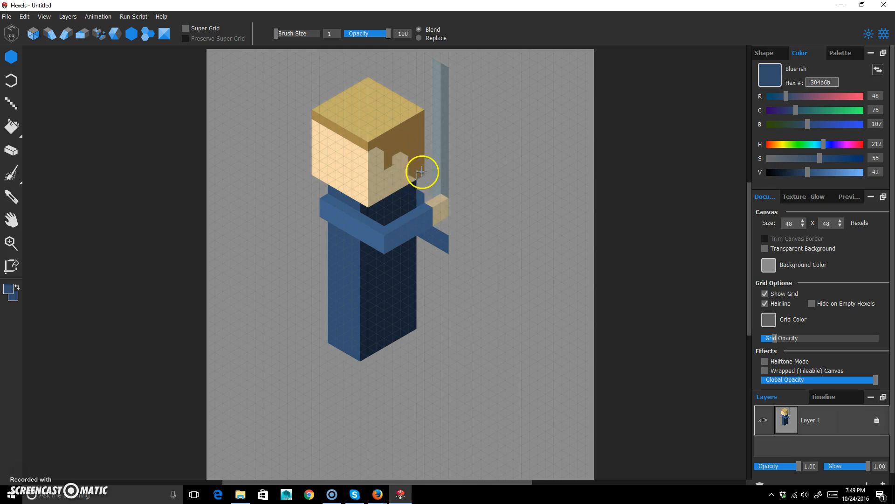
Step: Add the second arm's top face in the arm blue 38587d and erase the excess at the arm's outer end
key("i")
left_click(345, 208)
key("b")
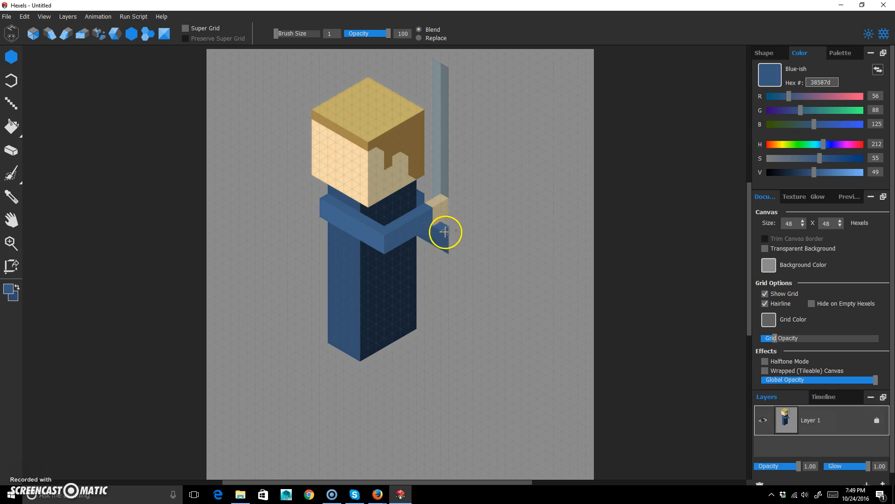
left_click(451, 230)
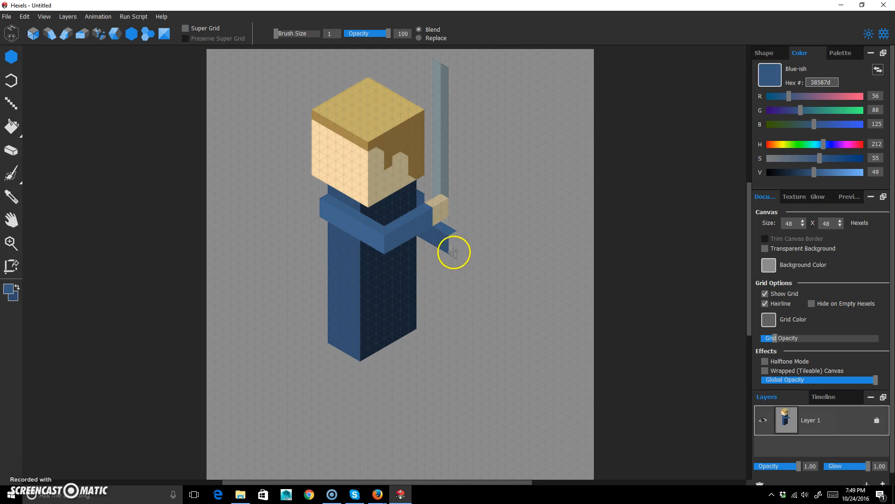
key("e")
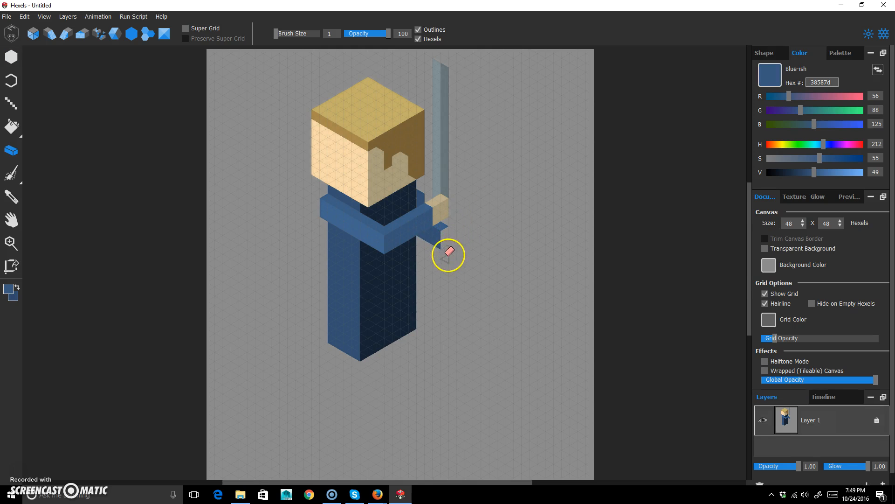
Step: Draw a second hand at the second arm's end, with its shaded side in 9b9072 and its top in b0a382
key("i")
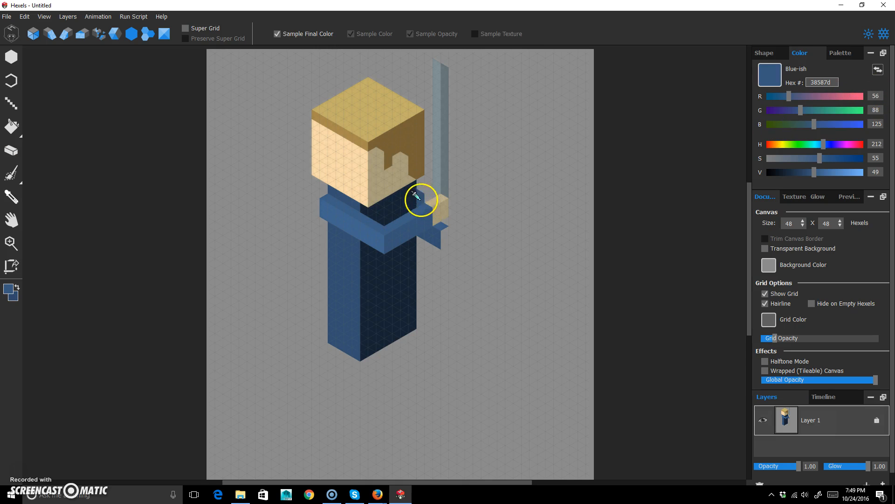
left_click(441, 212)
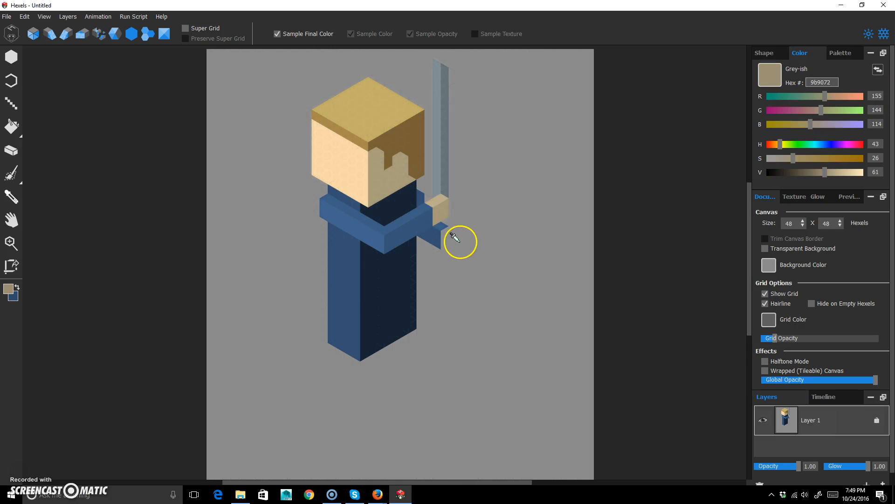
key("b")
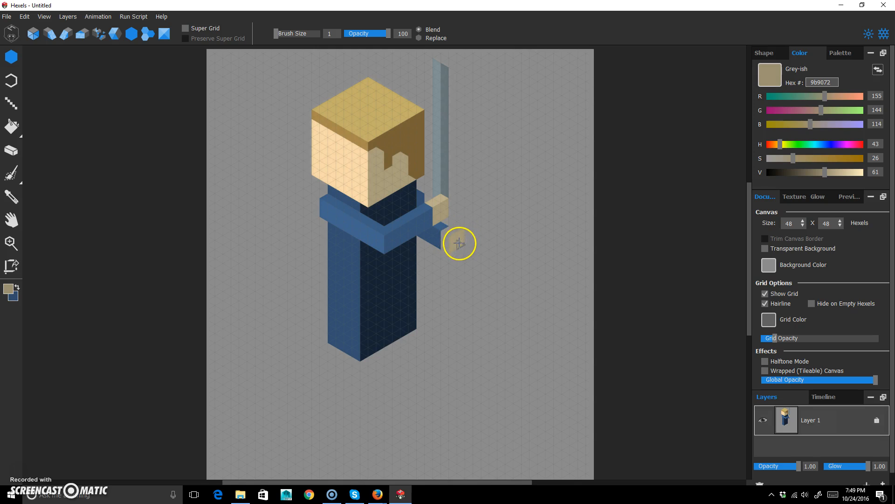
key("i")
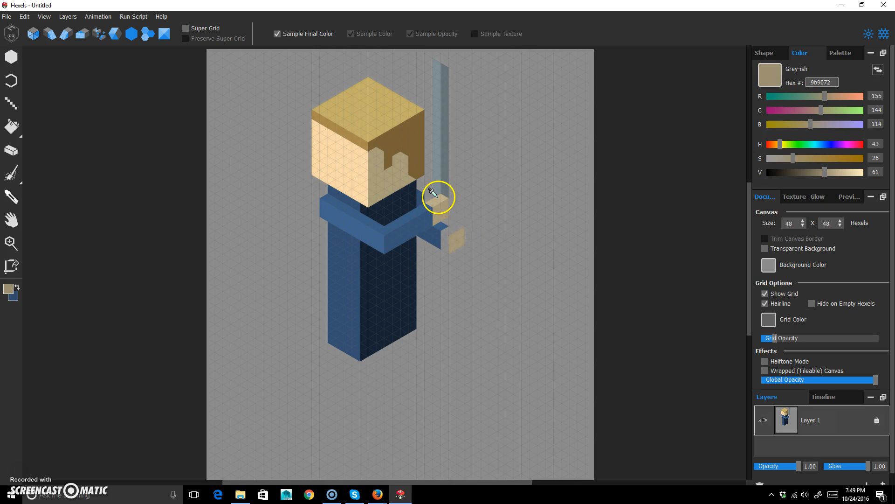
left_click(439, 199)
key("b")
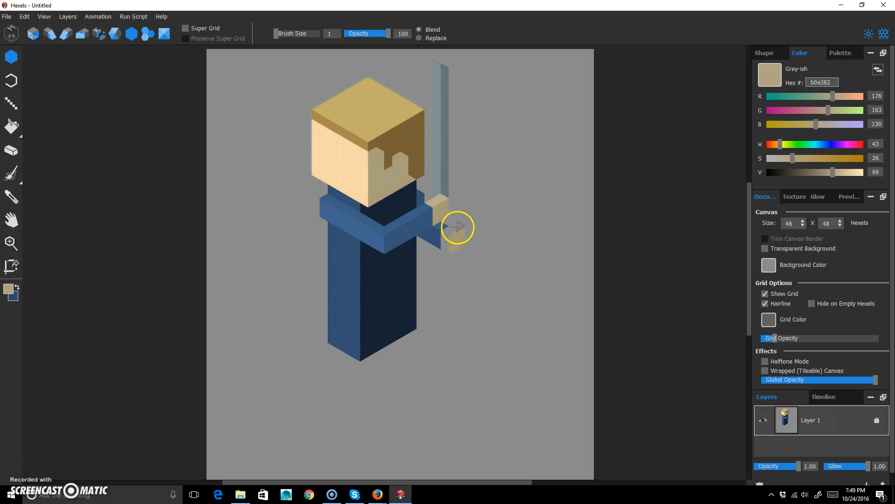
left_click(447, 230)
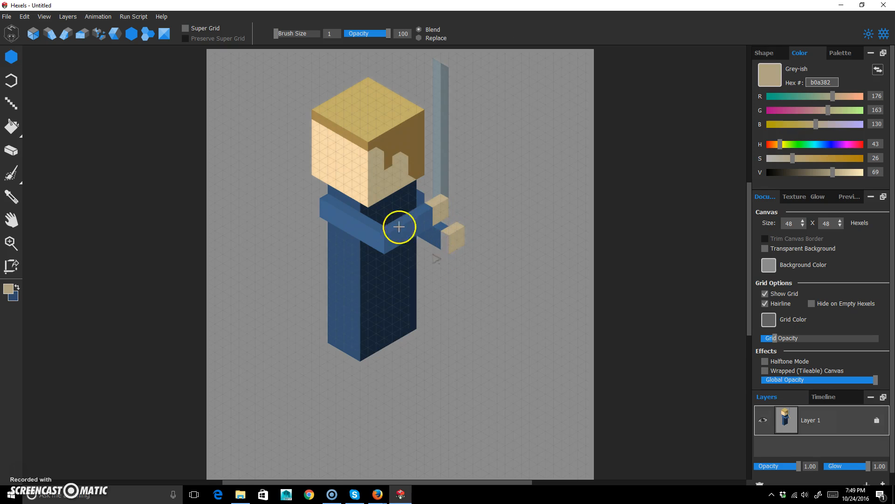
Step: Paint the second hand's front face in the light face colour e8cb9e
key("i")
left_click(323, 168)
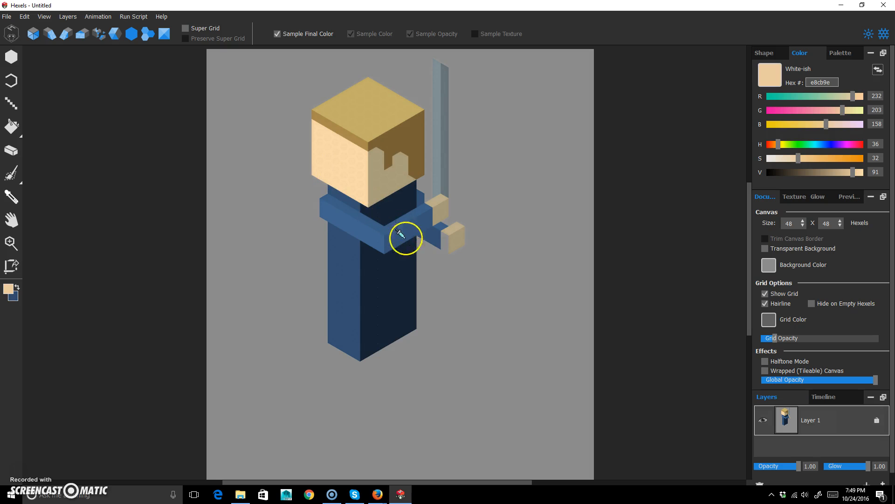
key("b")
left_click(444, 248)
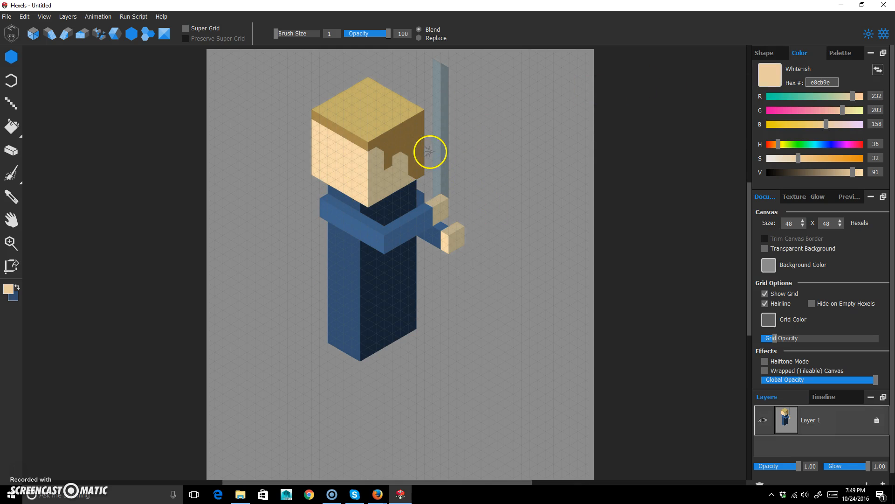
Step: Extend the sword below the first hand and across the second arm in the blade's lighter grey-blue 79878c
key("i")
left_click(442, 122)
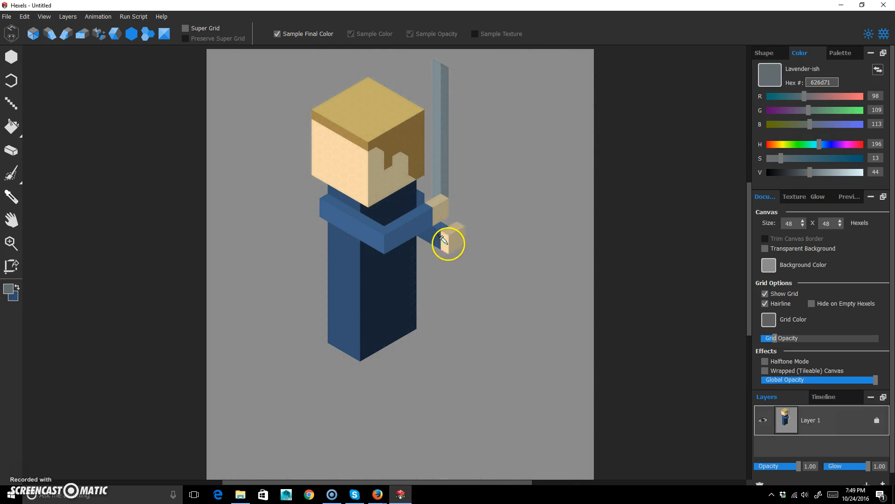
key("b")
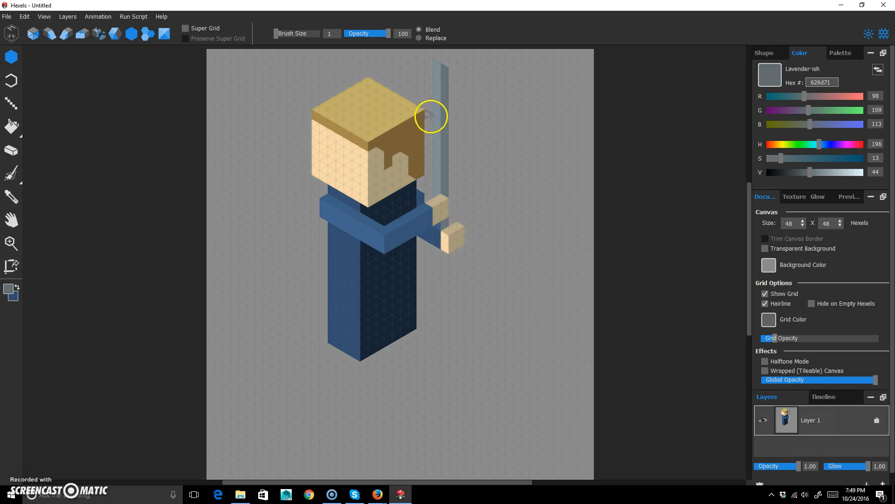
key("i")
left_click(440, 113)
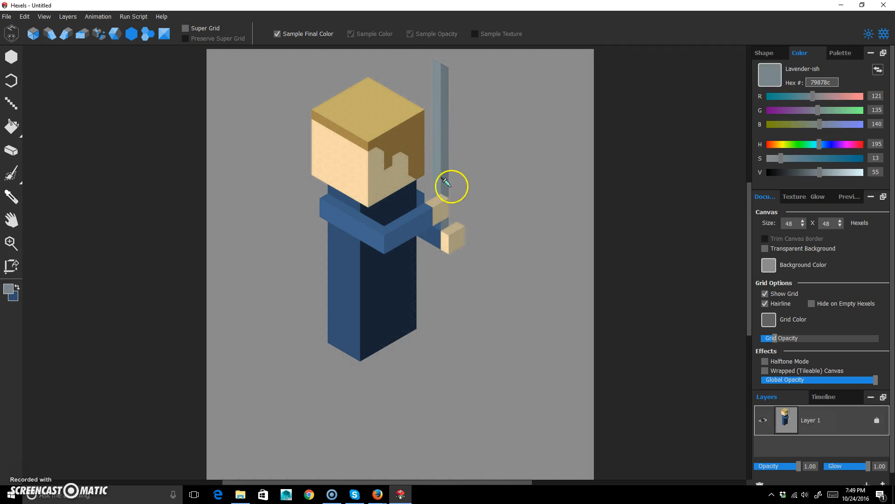
key("b")
left_click_drag(437, 226, 437, 243)
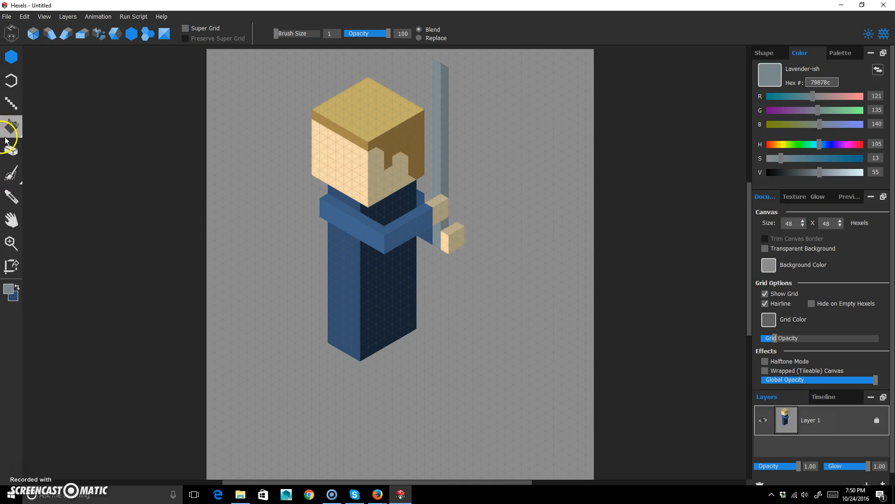
Step: Select a band along the body's lower edge and delete it to shorten the body
left_click_drag(13, 185, 55, 171)
mouse_move(438, 319)
left_mouse_down()
mouse_move(358, 358)
mouse_move(439, 320)
mouse_move(341, 357)
mouse_move(432, 313)
mouse_move(405, 323)
mouse_move(421, 315)
mouse_move(346, 357)
mouse_move(371, 349)
mouse_move(314, 333)
mouse_move(349, 345)
mouse_move(323, 332)
mouse_move(334, 354)
left_mouse_up()
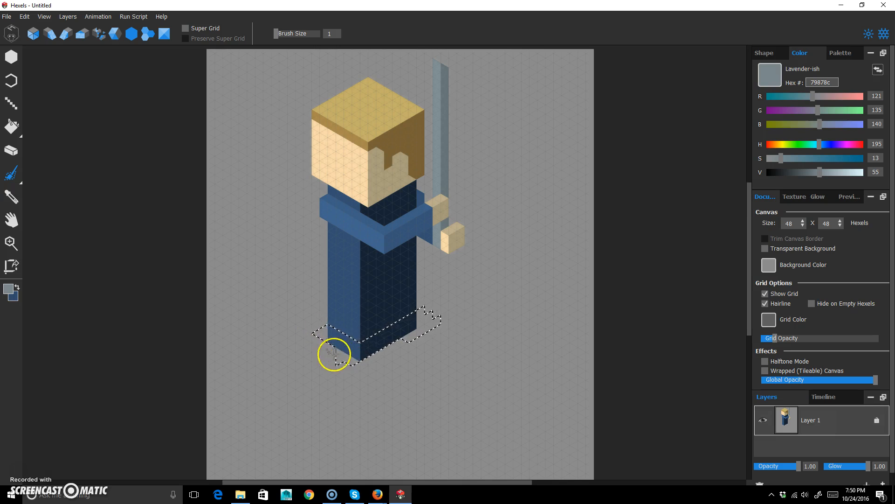
key("Delete")
Step: Switch to the slanted triangle shape and draw a thin diagonal leg line down from the body's lower edge in blue 304b6b
left_click(11, 103)
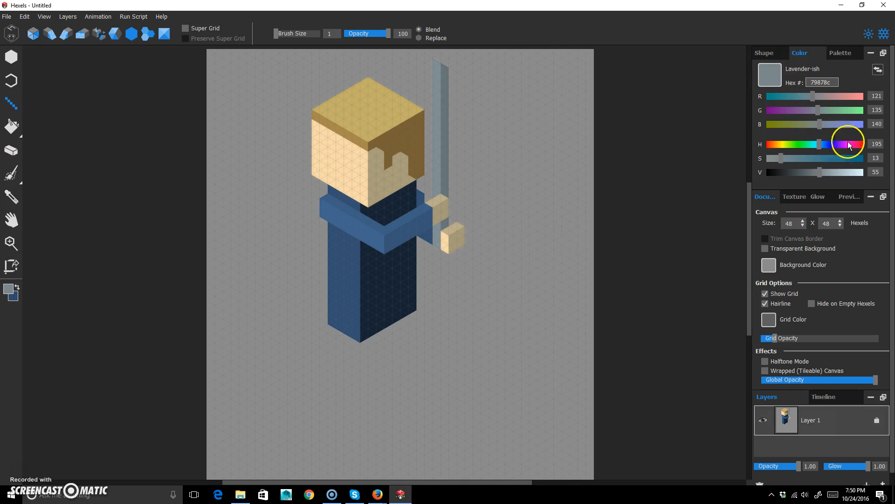
left_click(346, 275, "alt")
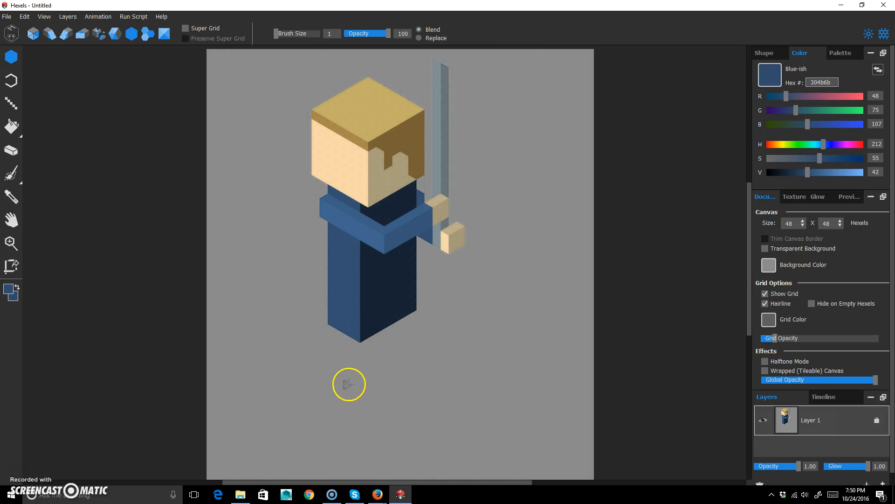
left_click(12, 103)
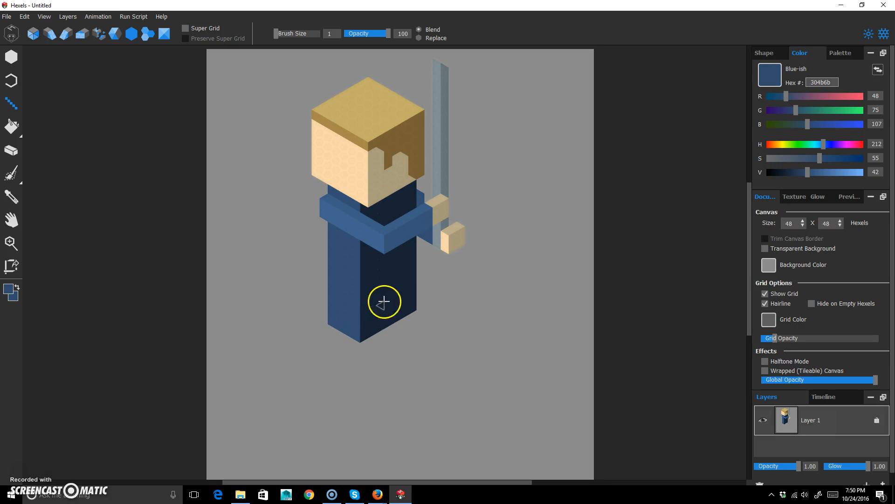
key("f")
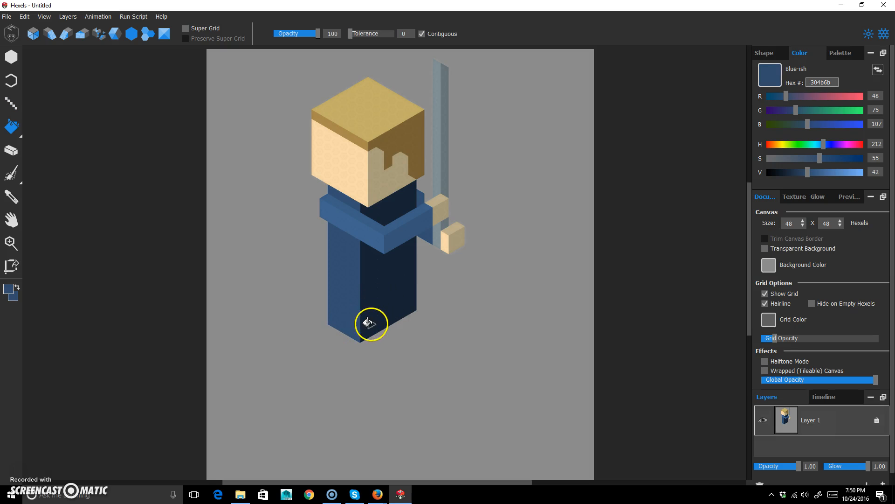
left_click(883, 34)
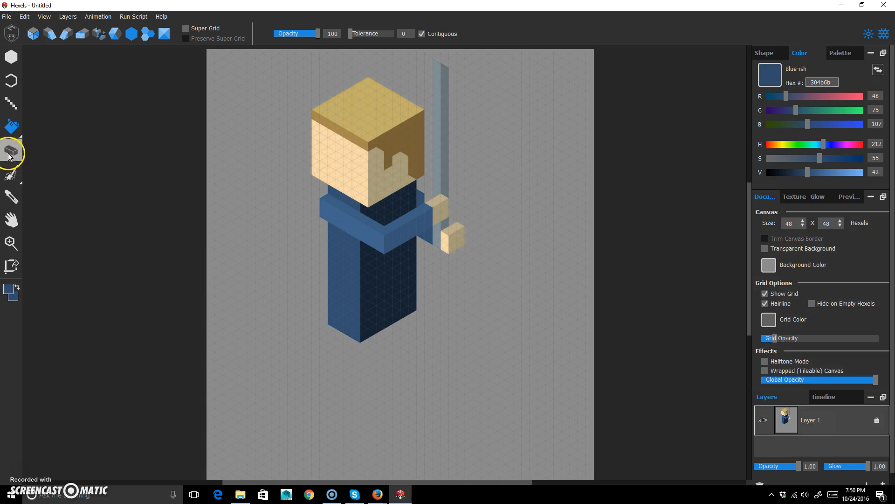
left_click(13, 102)
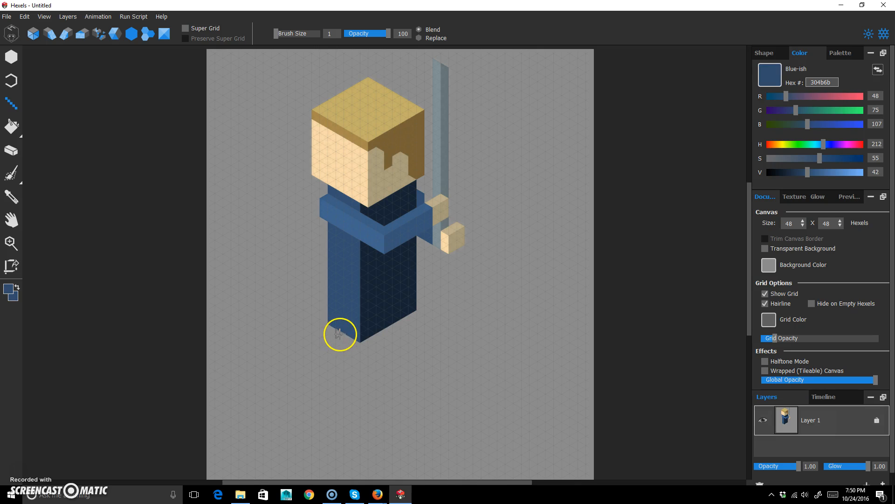
left_click(54, 34)
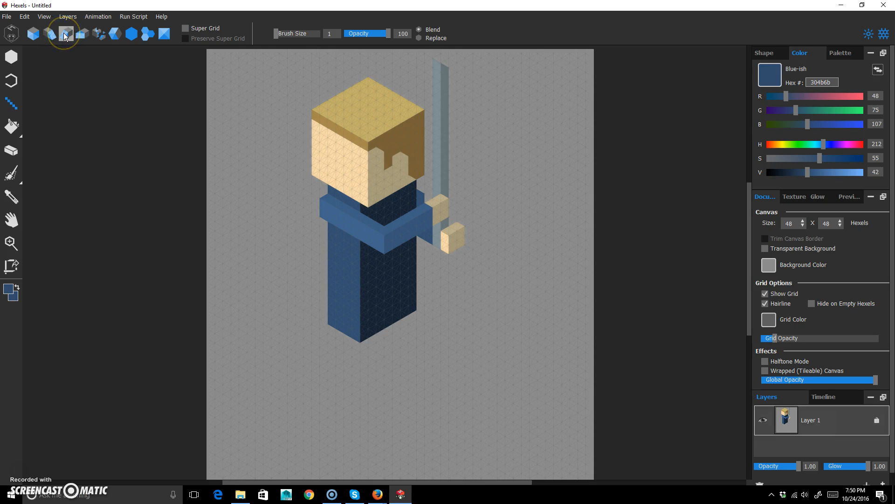
mouse_move(342, 332)
left_mouse_down()
mouse_move(290, 422)
mouse_move(314, 382)
mouse_move(305, 395)
left_mouse_up()
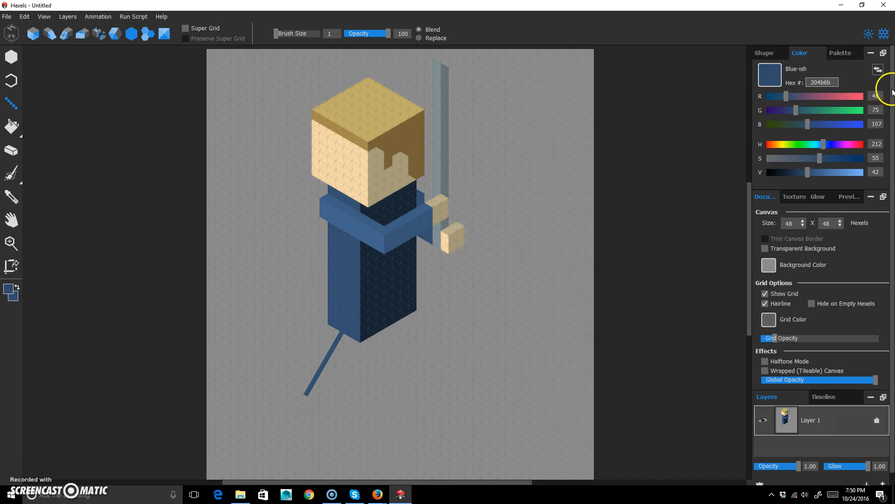
Step: Redraw the leg line in the arm's blue 3c597a and widen it on both sides to form the leg's front face
left_click(815, 172)
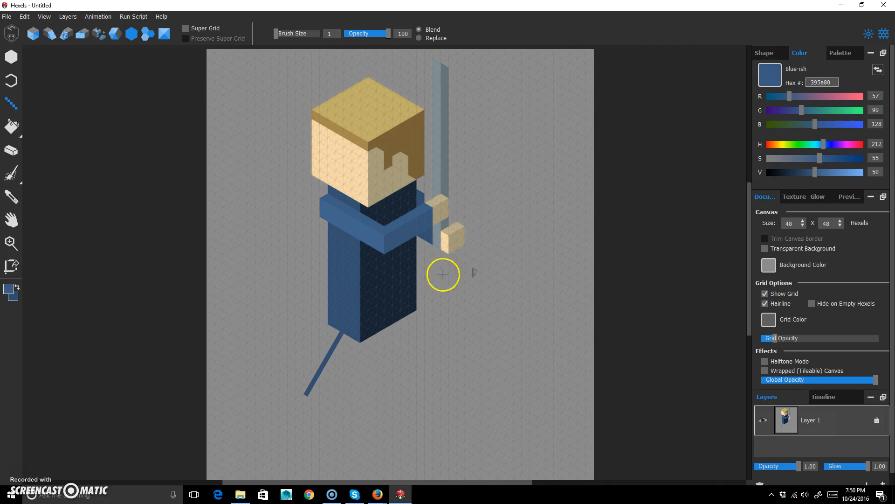
key("i")
left_click(350, 209)
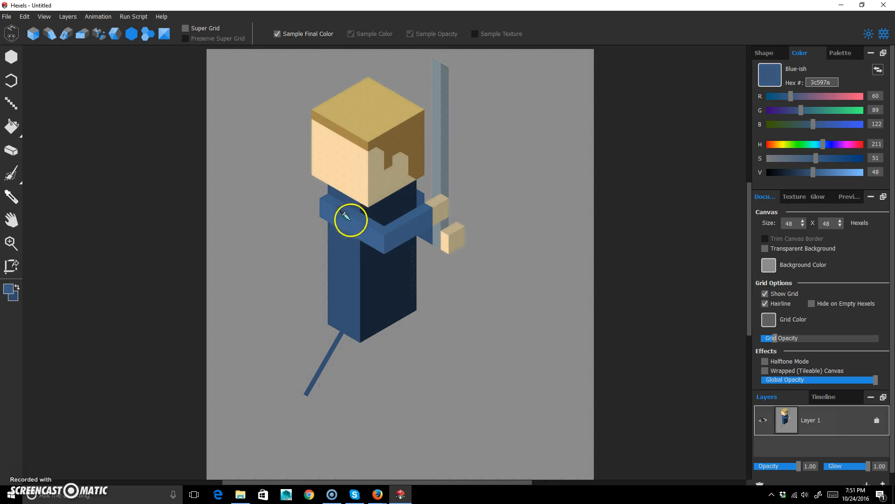
key("l")
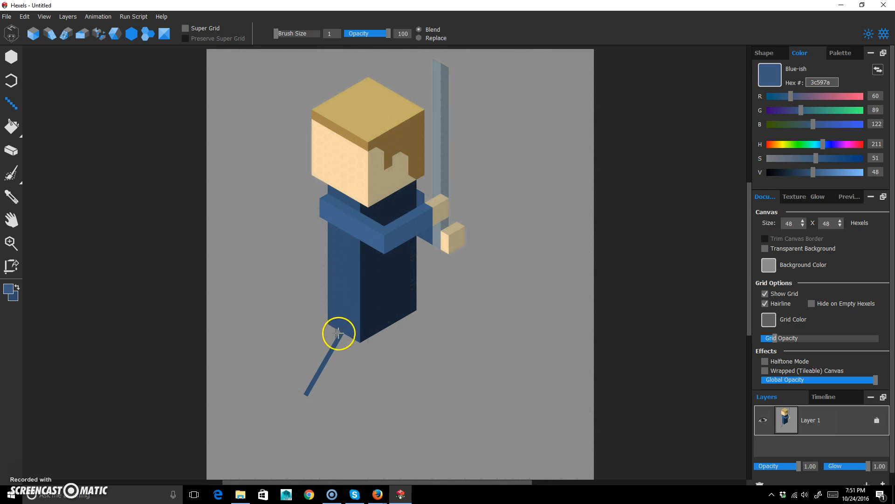
left_click_drag(342, 335, 307, 393)
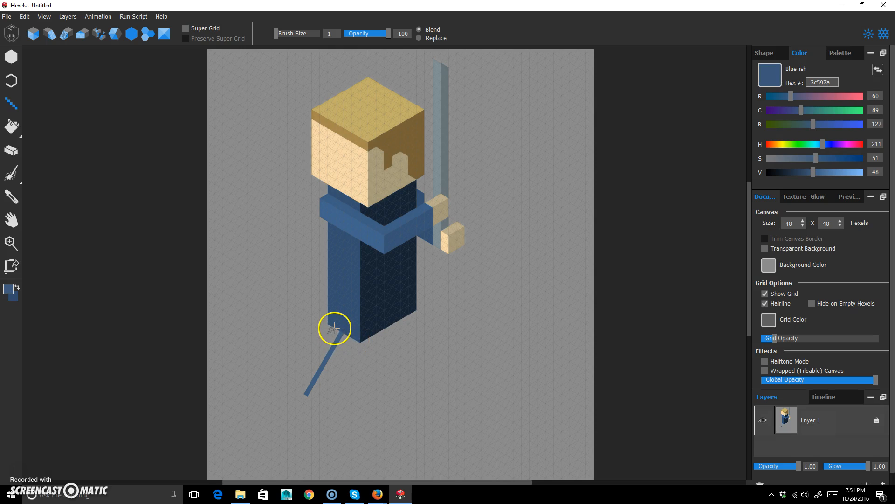
left_click_drag(337, 330, 302, 392)
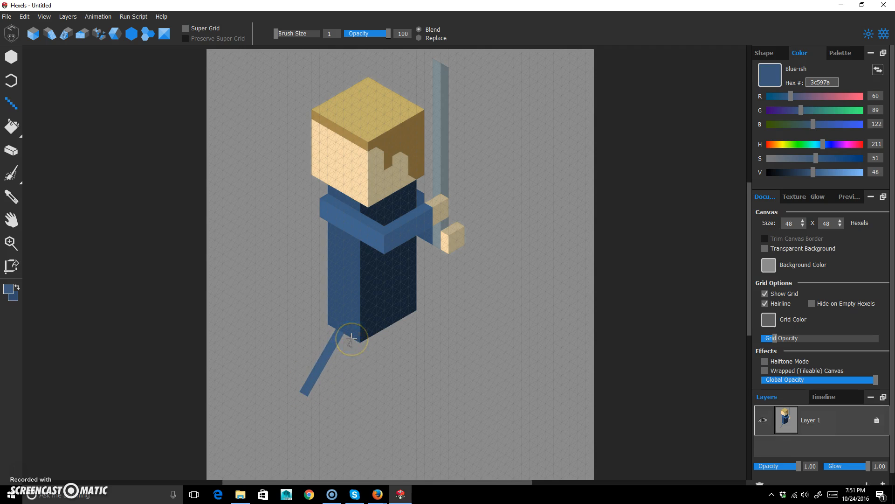
mouse_move(327, 367)
left_mouse_down()
mouse_move(316, 399)
mouse_move(310, 395)
mouse_move(343, 337)
left_mouse_up()
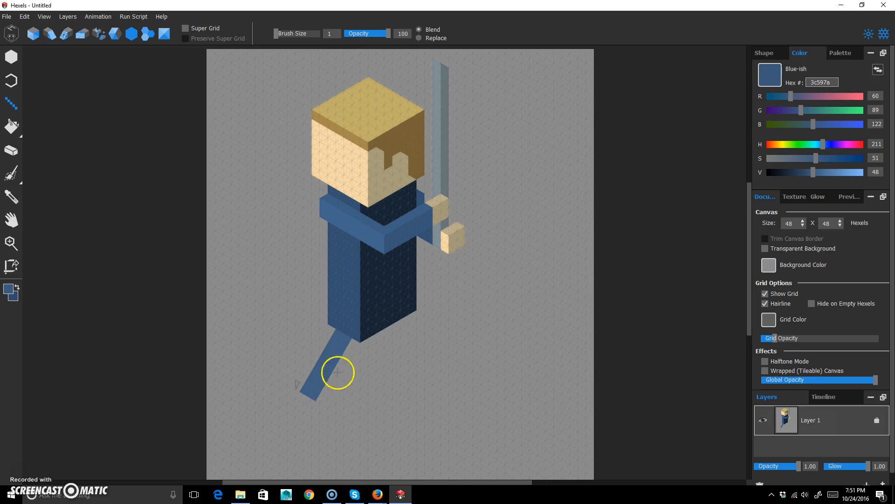
Step: Draw the upper leg's darker side face in blue 324f70 along its inner edge and fill the gap below the body
key("i")
left_click(391, 225)
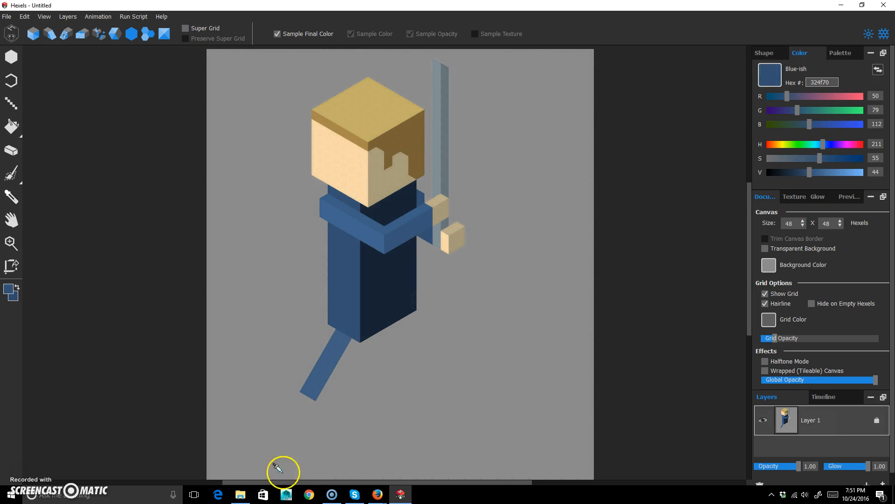
key("l")
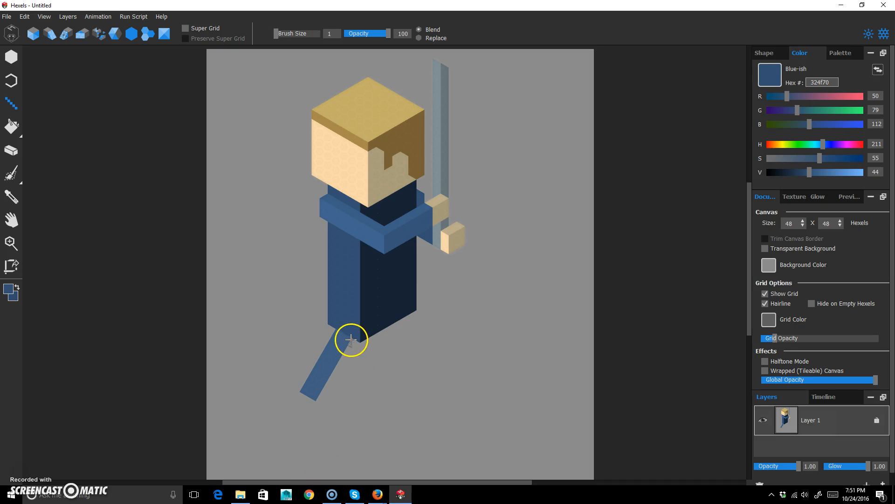
mouse_move(357, 342)
left_mouse_down()
mouse_move(314, 417)
mouse_move(359, 343)
mouse_move(350, 344)
left_mouse_up()
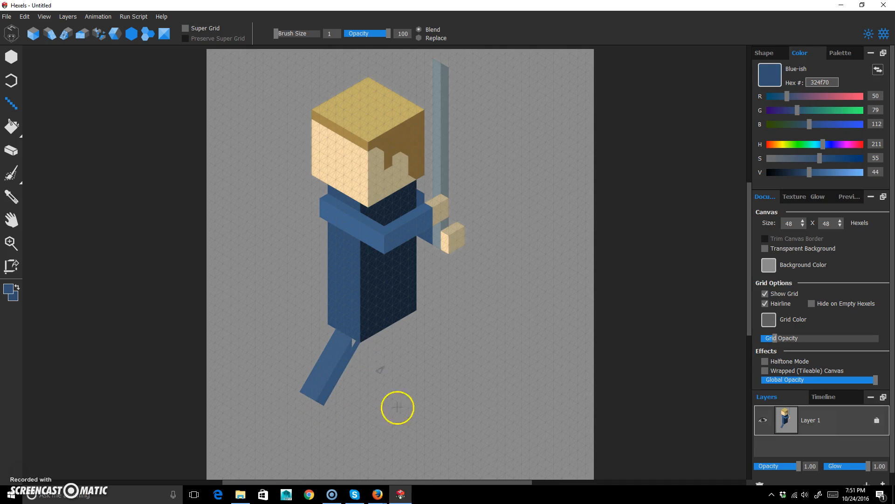
left_click(354, 340)
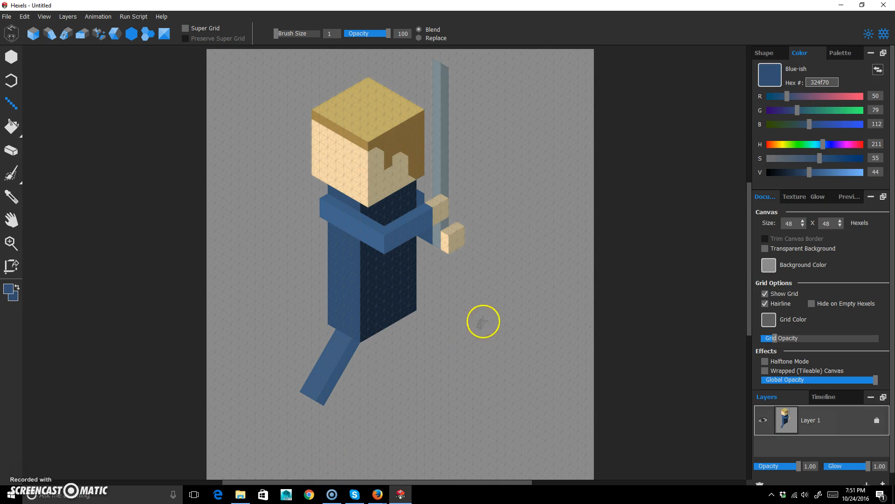
Step: Draw a narrow vertical strip in 324f70 down from the knee as the lower leg's side face, undoing the extra strip beside it
mouse_move(333, 393)
left_mouse_down()
mouse_move(371, 417)
mouse_move(336, 443)
mouse_move(325, 402)
mouse_move(323, 457)
left_mouse_up()
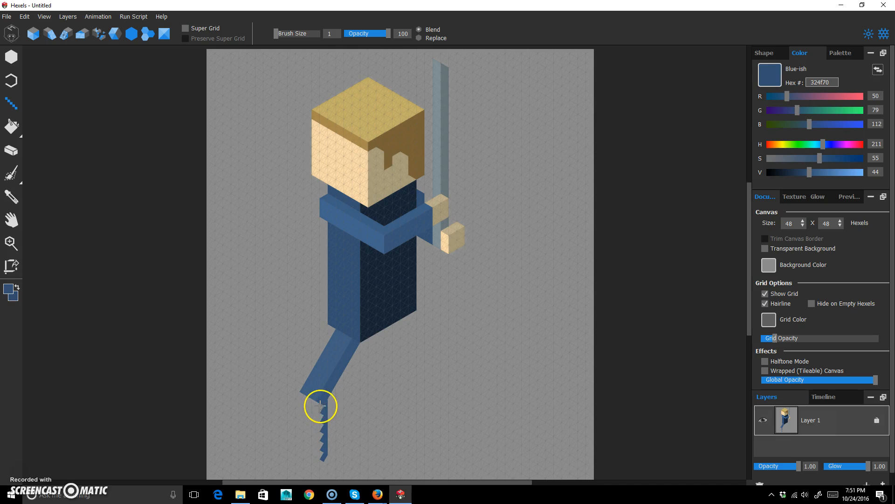
left_click_drag(321, 394, 323, 459)
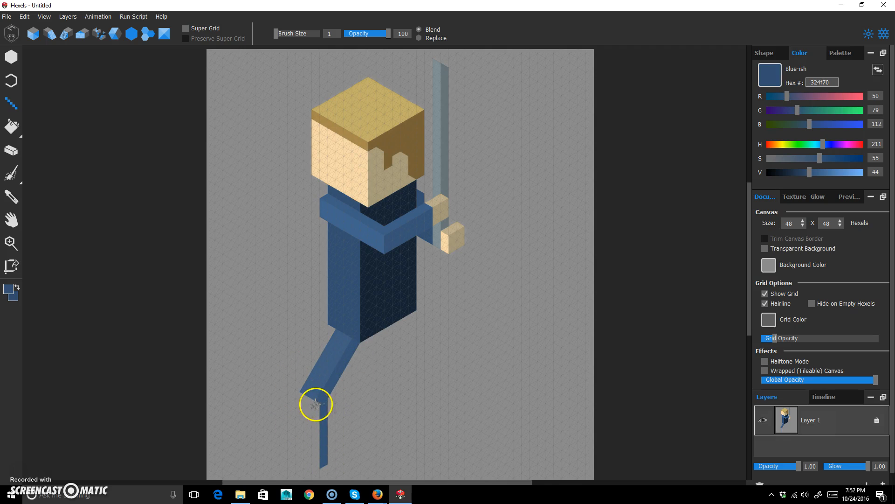
left_click_drag(316, 404, 318, 468)
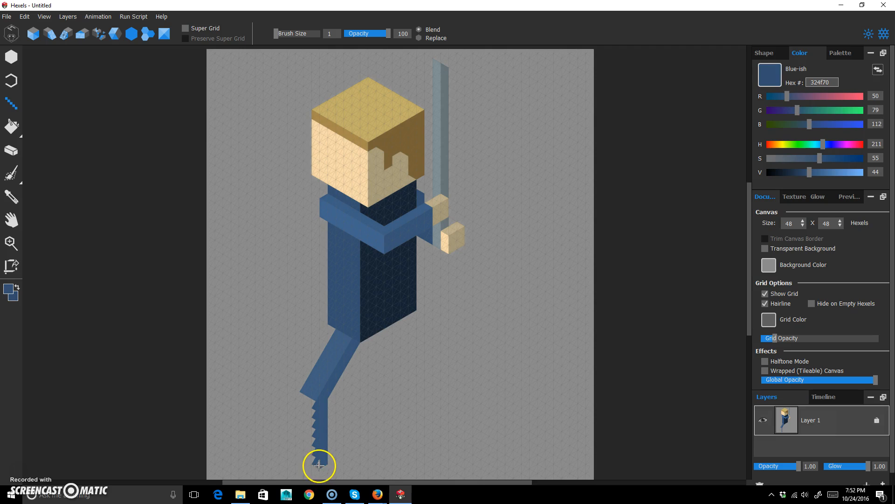
key("ctrl+z")
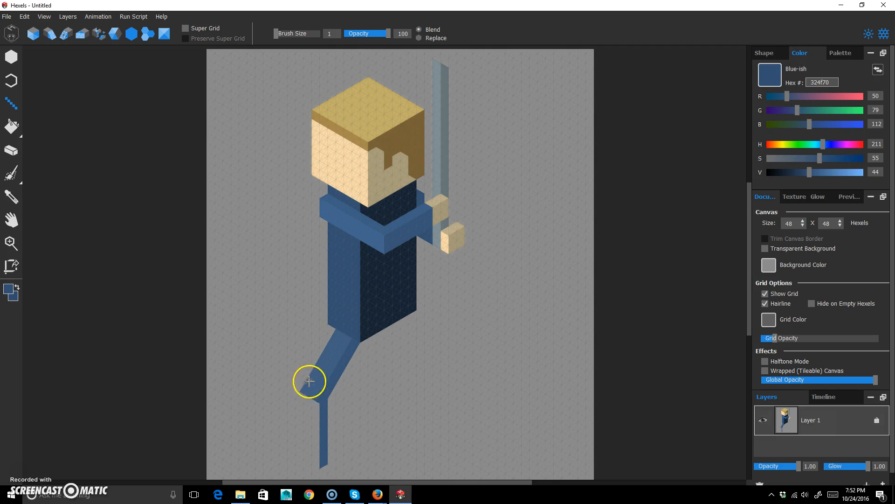
Step: Outline the lower leg's front face beside the strip in lighter blue 405a77 and fill its interior
left_click(334, 370, "alt")
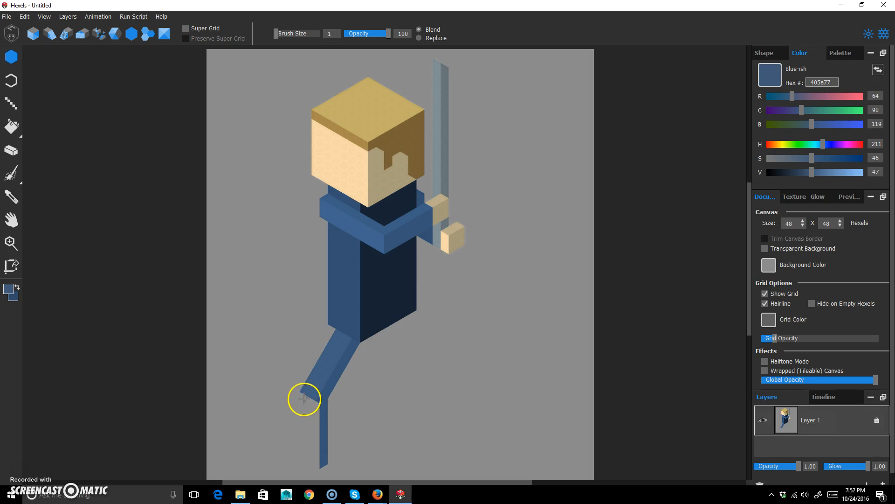
left_click_drag(304, 397, 304, 470)
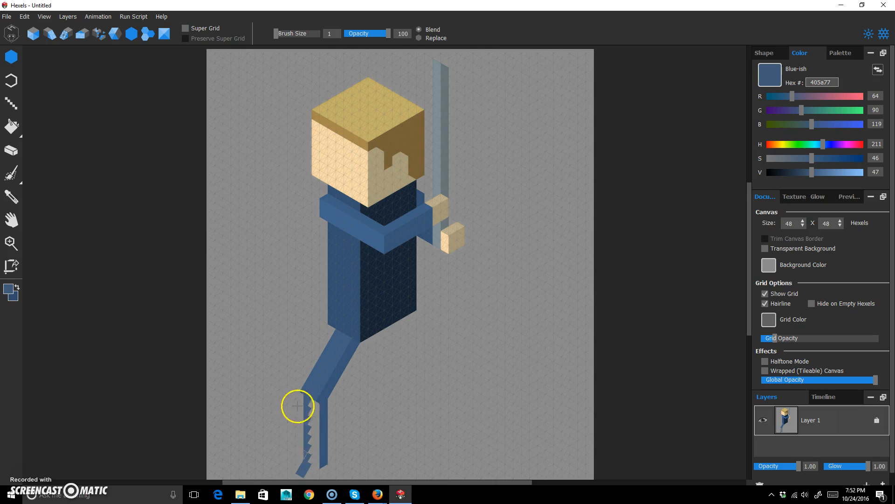
key("ctrl+z")
mouse_move(305, 396)
left_mouse_down()
mouse_move(309, 463)
mouse_move(306, 439)
mouse_move(318, 466)
left_mouse_up()
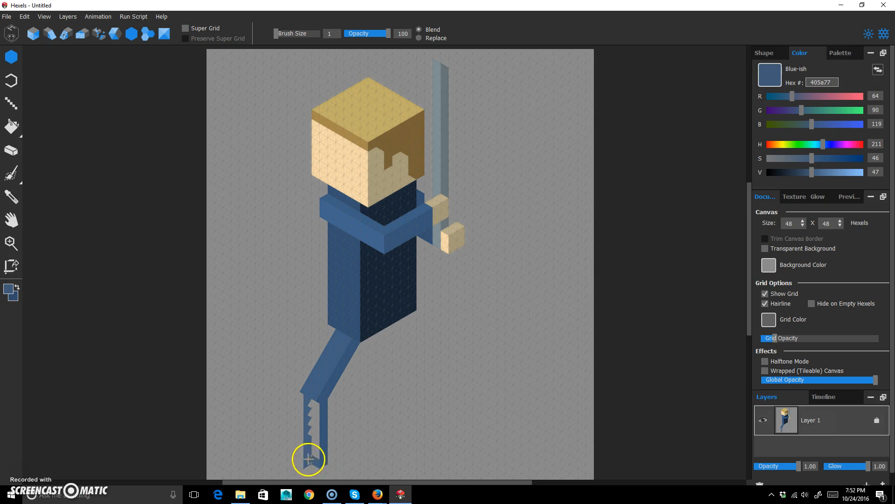
key("e")
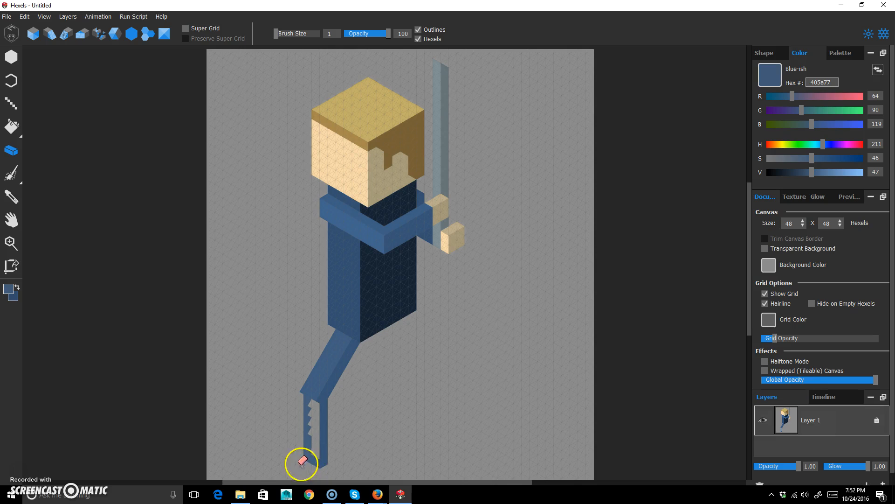
key("g")
left_click(320, 424)
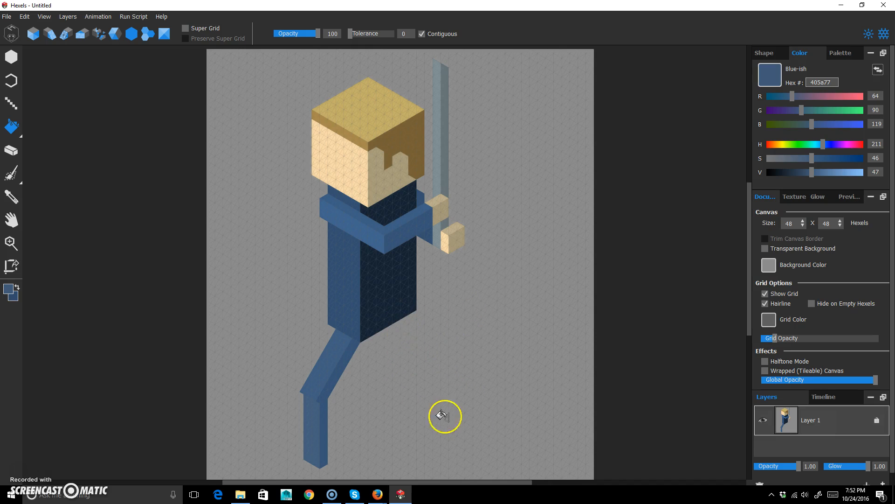
Step: Draw a straight vertical second leg in 3b536d down from the body's far lower corner and fill its gaps
left_click(12, 102)
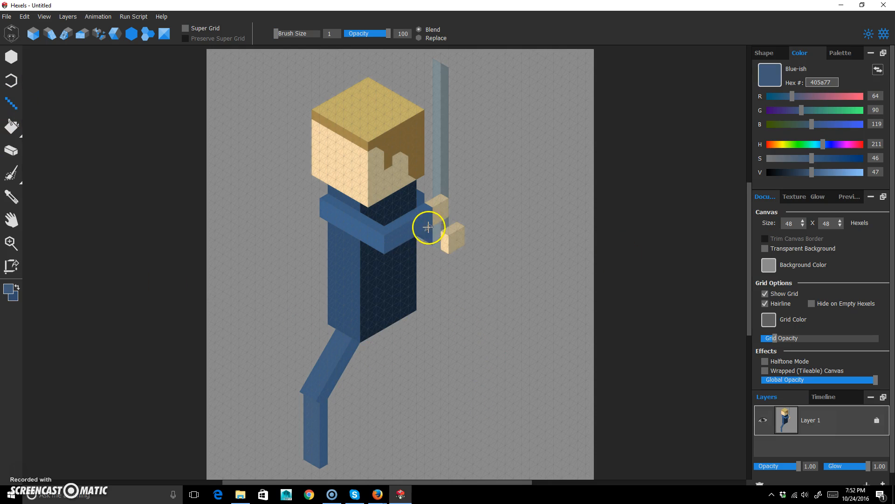
key("i")
left_click(345, 361)
key("l")
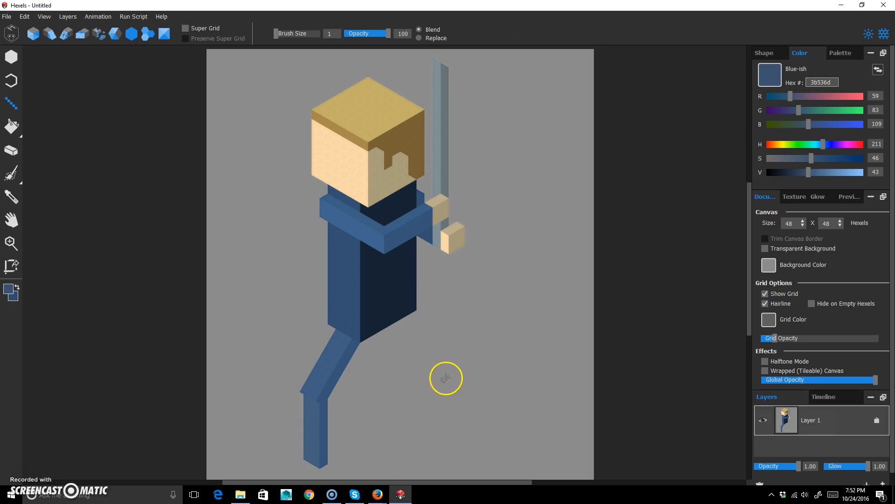
mouse_move(404, 319)
left_mouse_down()
mouse_move(404, 428)
mouse_move(400, 403)
mouse_move(414, 409)
mouse_move(404, 405)
left_mouse_up()
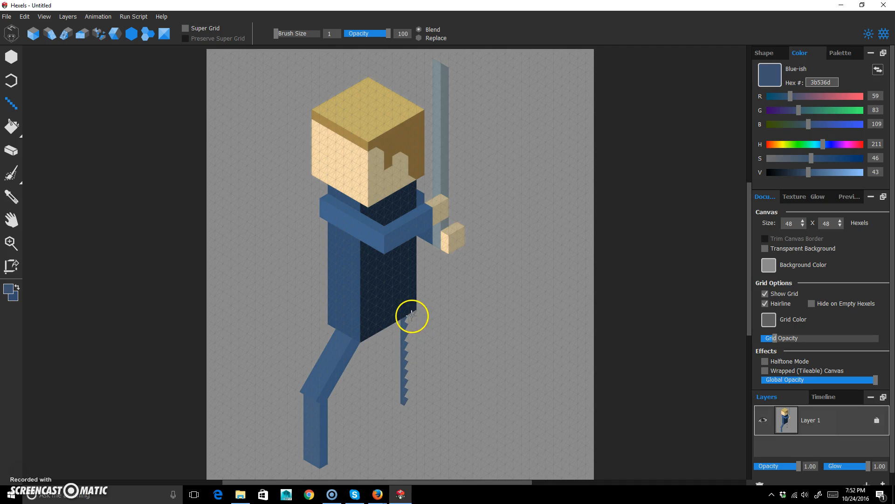
left_click_drag(413, 320, 410, 422)
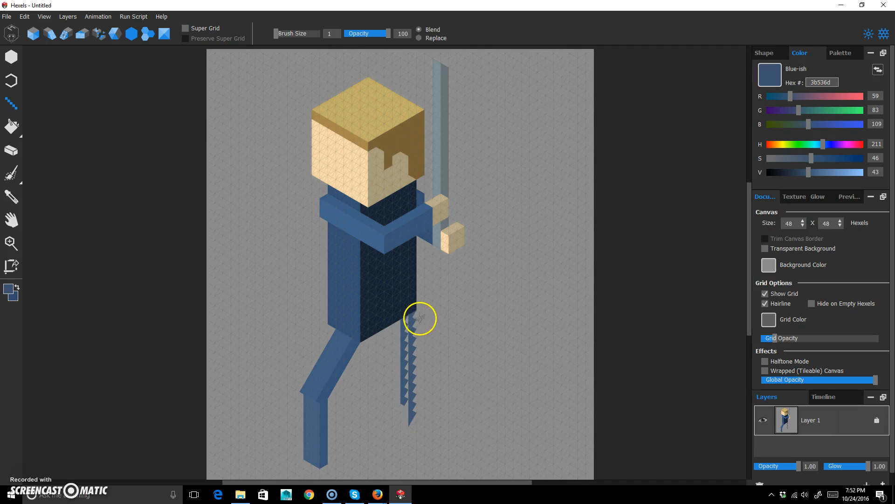
left_click_drag(416, 314, 414, 425)
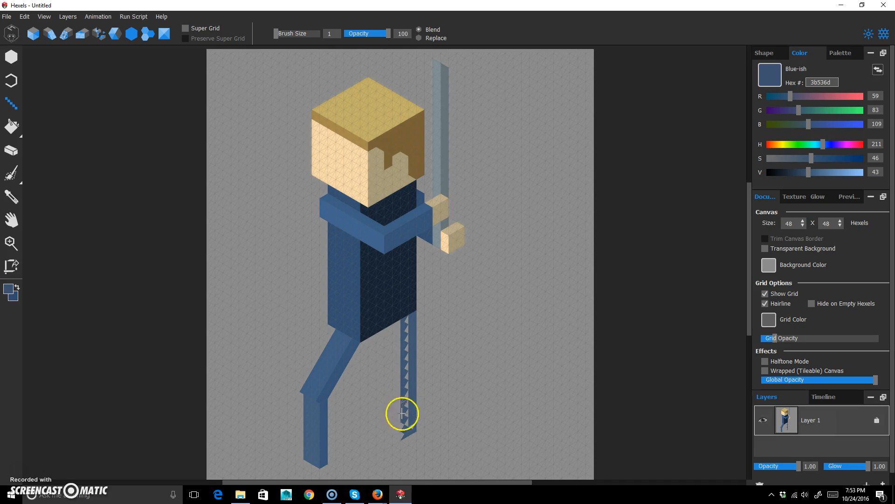
mouse_move(409, 331)
left_mouse_down()
mouse_move(406, 321)
mouse_move(404, 428)
left_mouse_up()
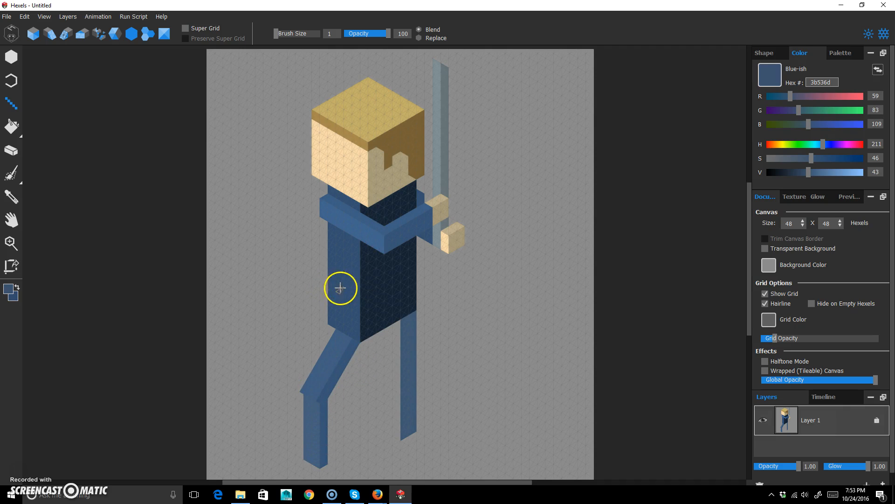
Step: Add a narrow lighter face in 445f7d along the full length of the second leg's inner edge
key("i")
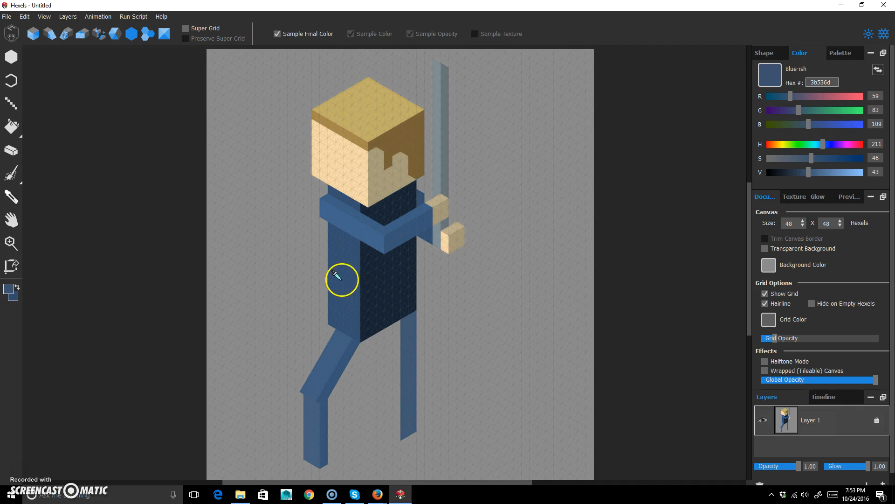
left_click(336, 212)
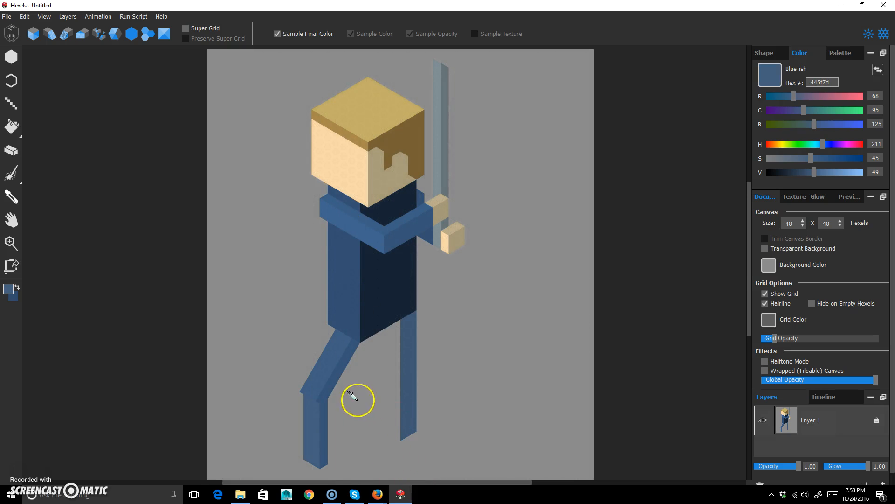
key("b")
key("l")
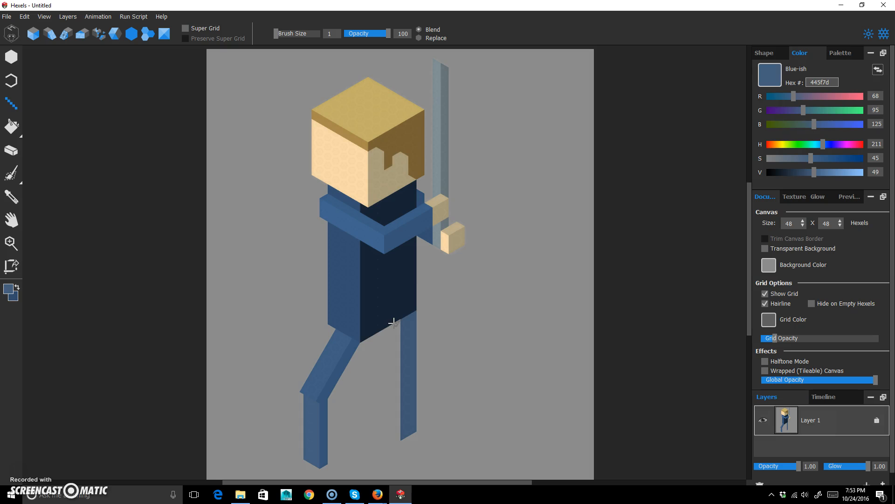
mouse_move(393, 322)
left_mouse_down()
mouse_move(398, 436)
mouse_move(401, 323)
left_mouse_up()
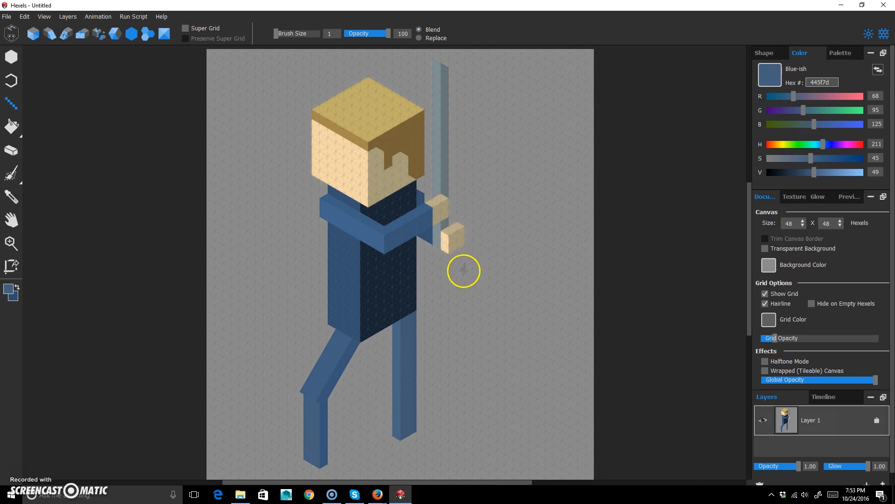
Step: Lighten the colour to 4c6d8e and draw a flat slanted foot top at the bottom of each leg
key("space")
left_click_drag(464, 376, 464, 299)
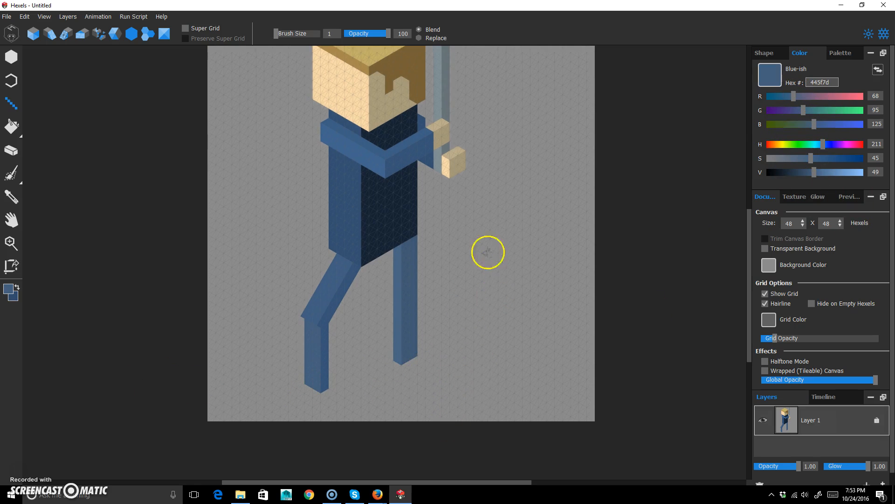
key("space")
left_click_drag(491, 218, 500, 266)
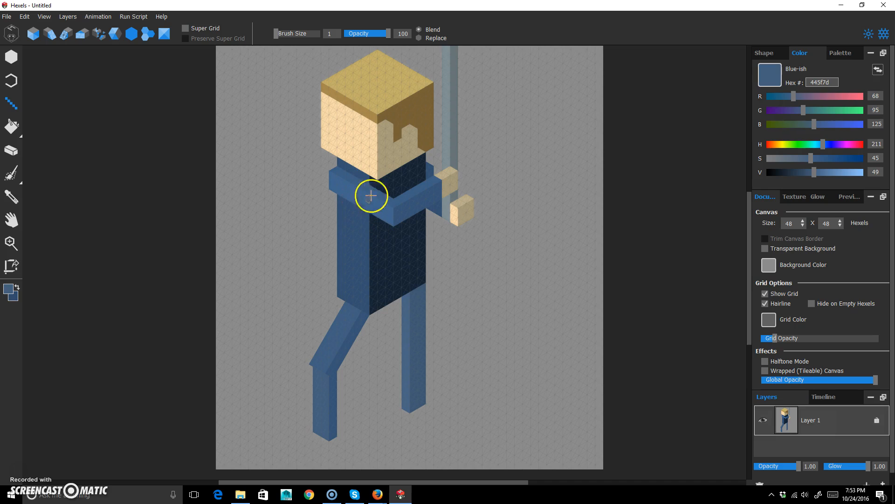
left_click_drag(818, 172, 821, 171)
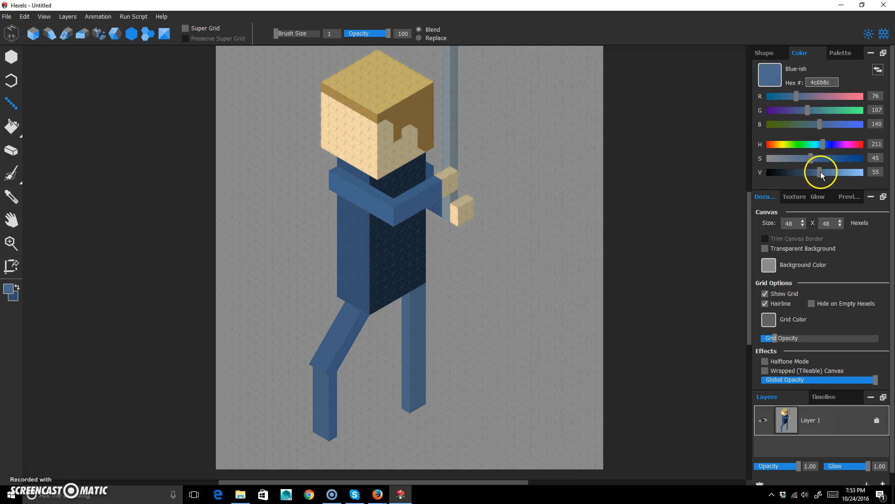
mouse_move(425, 406)
left_mouse_down()
mouse_move(444, 417)
mouse_move(414, 412)
mouse_move(435, 420)
left_mouse_up()
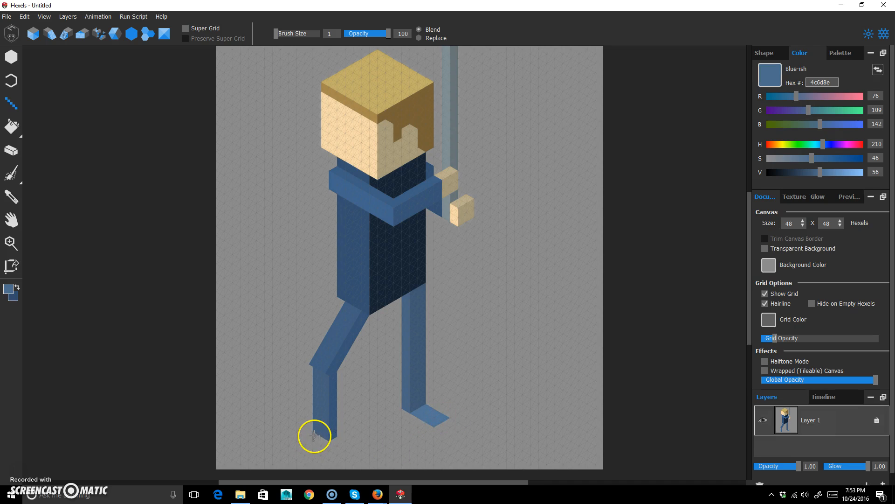
mouse_move(309, 436)
left_mouse_down()
mouse_move(294, 445)
mouse_move(309, 452)
mouse_move(331, 435)
mouse_move(310, 435)
left_mouse_up()
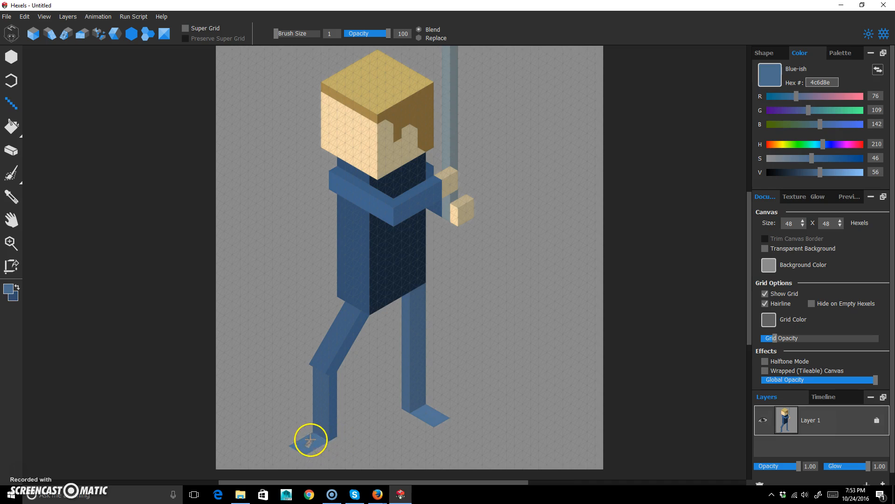
Step: Draw the side face under the second leg's foot in the leg's blue 445f7d
key("i")
left_click(406, 385)
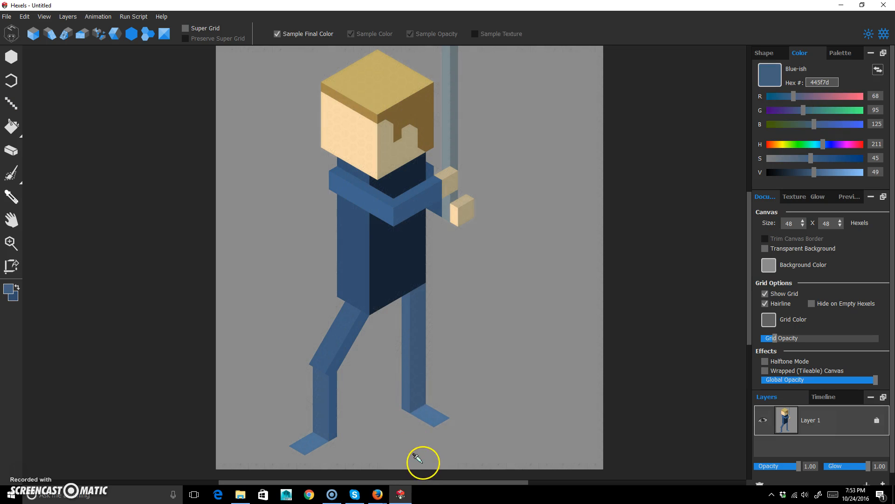
key("l")
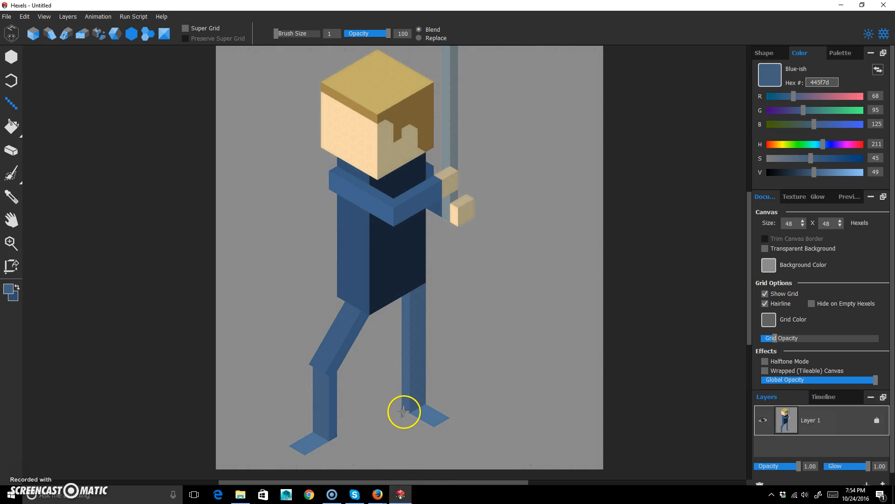
left_click_drag(405, 416, 432, 429)
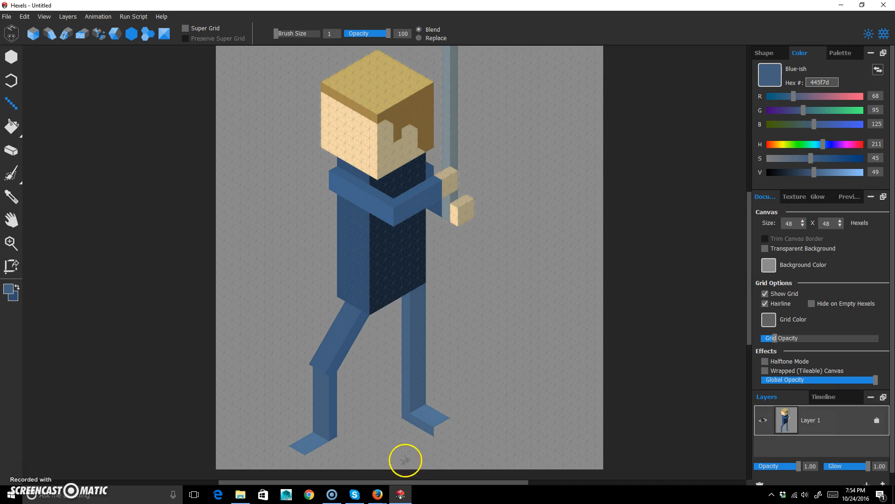
Step: Draw the first foot's side face in 37516f and the toe ends of both feet in 455b74
left_click(334, 430, "alt")
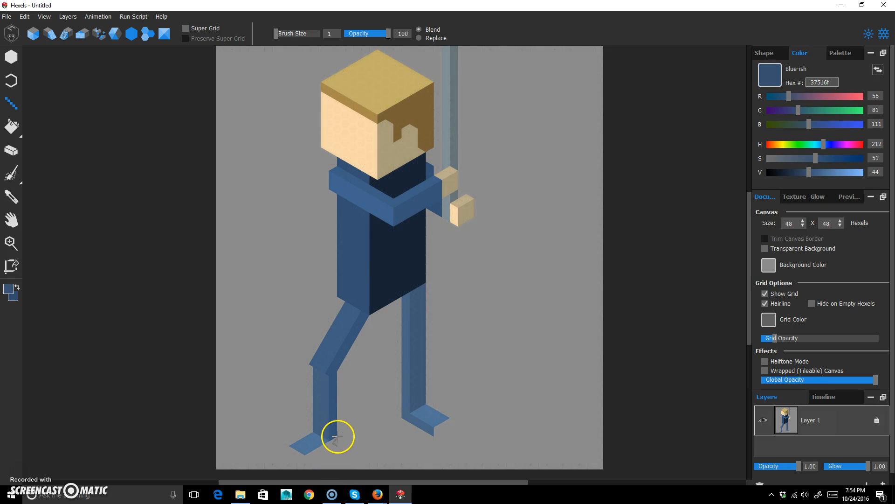
left_click_drag(334, 442, 307, 459)
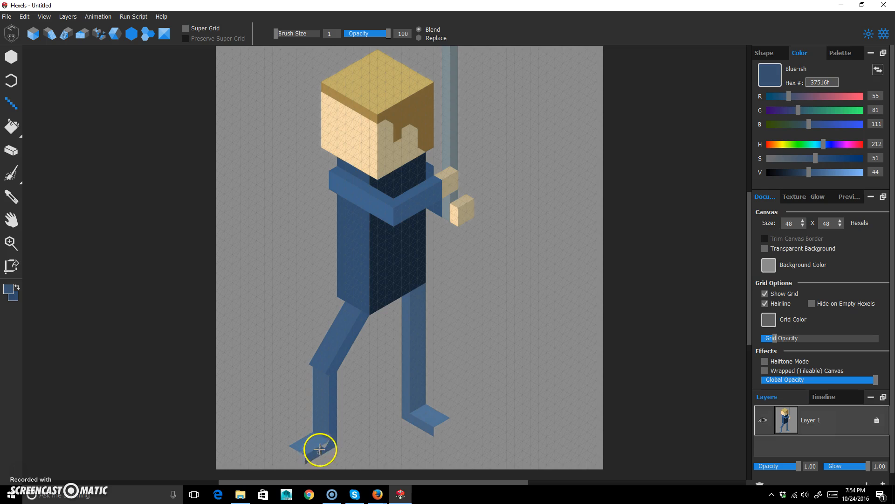
left_click(325, 405, "alt")
left_click_drag(292, 449, 302, 457)
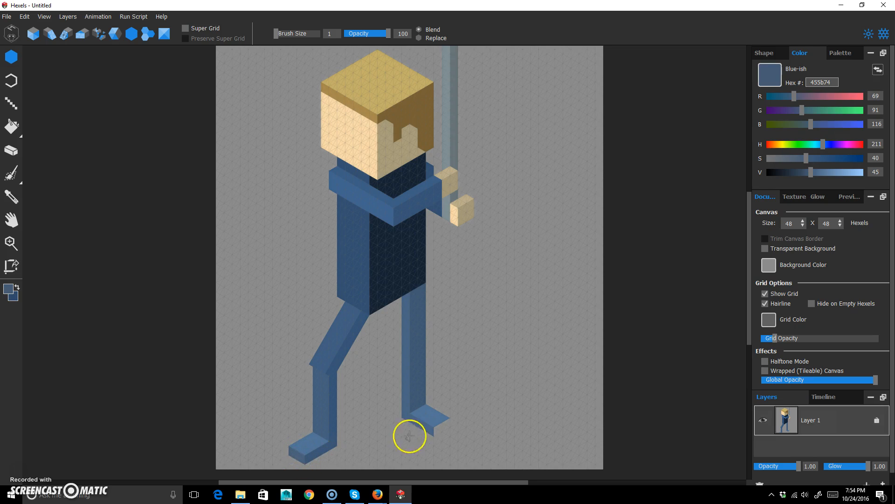
left_click_drag(443, 423, 443, 428)
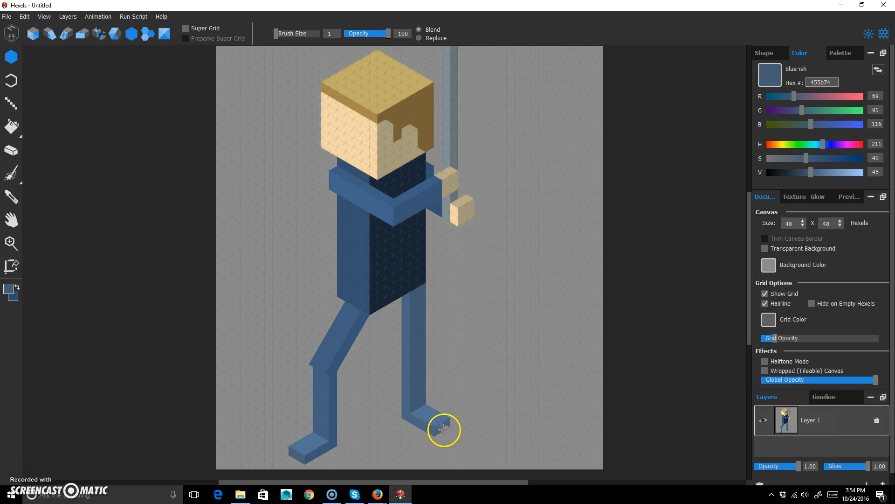